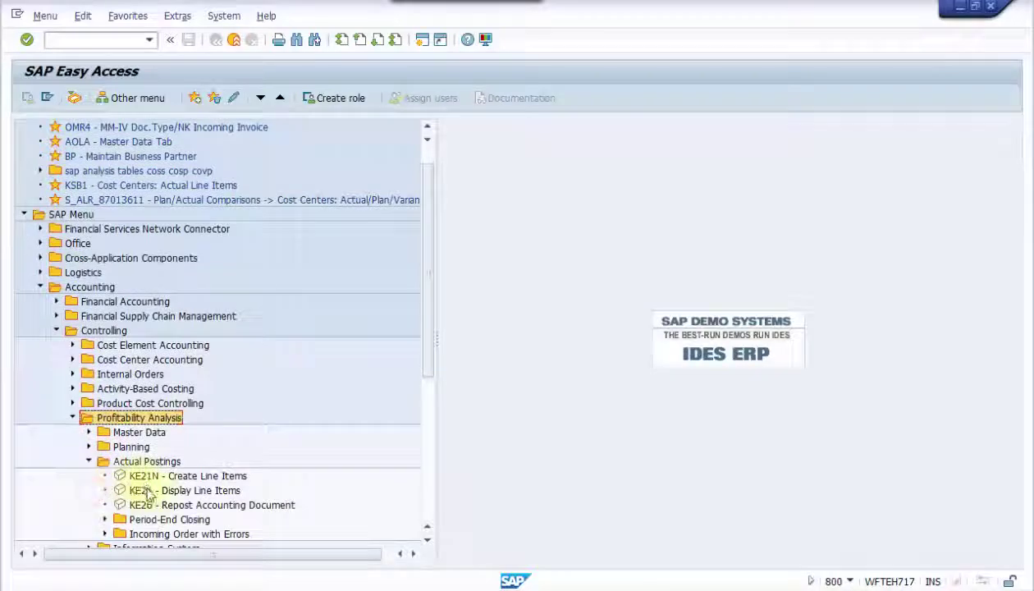
# Step: Open the KE24 Display Line Items transaction and set the period/year to 002.2015
pyautogui.doubleClick(132, 490)
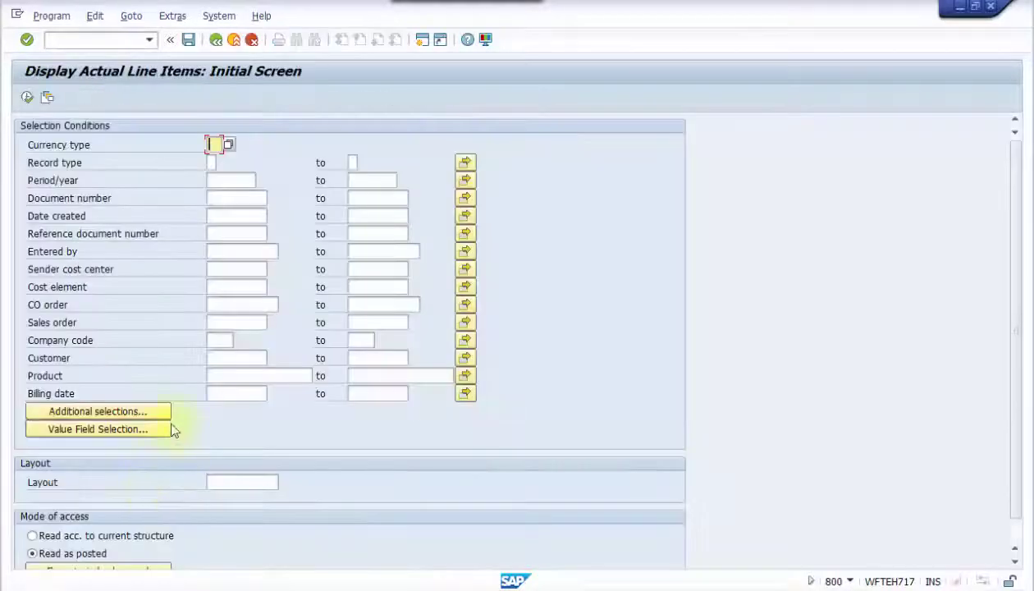
pyautogui.click(45, 97)
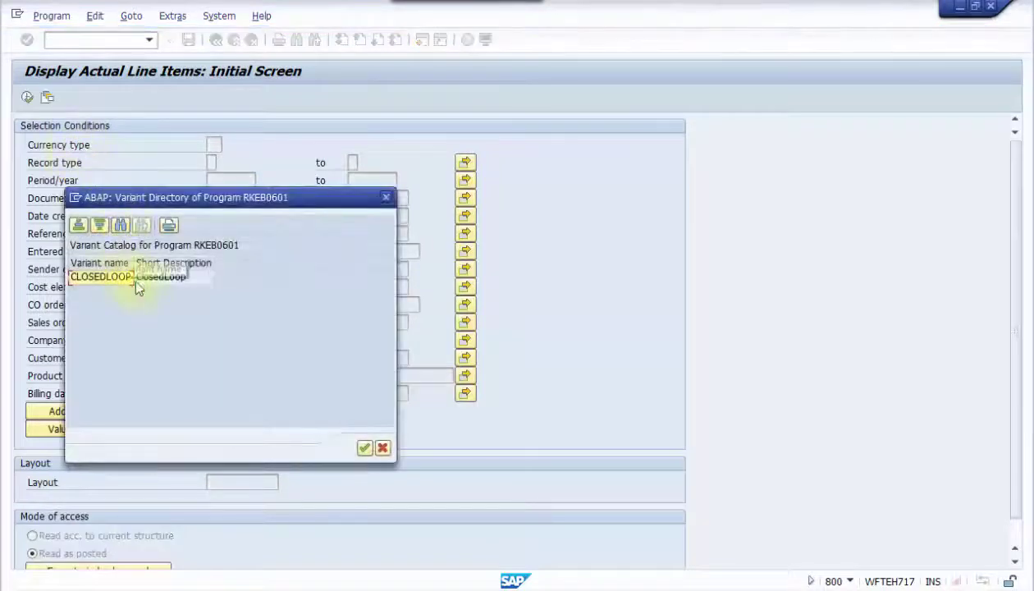
pyautogui.click(384, 201)
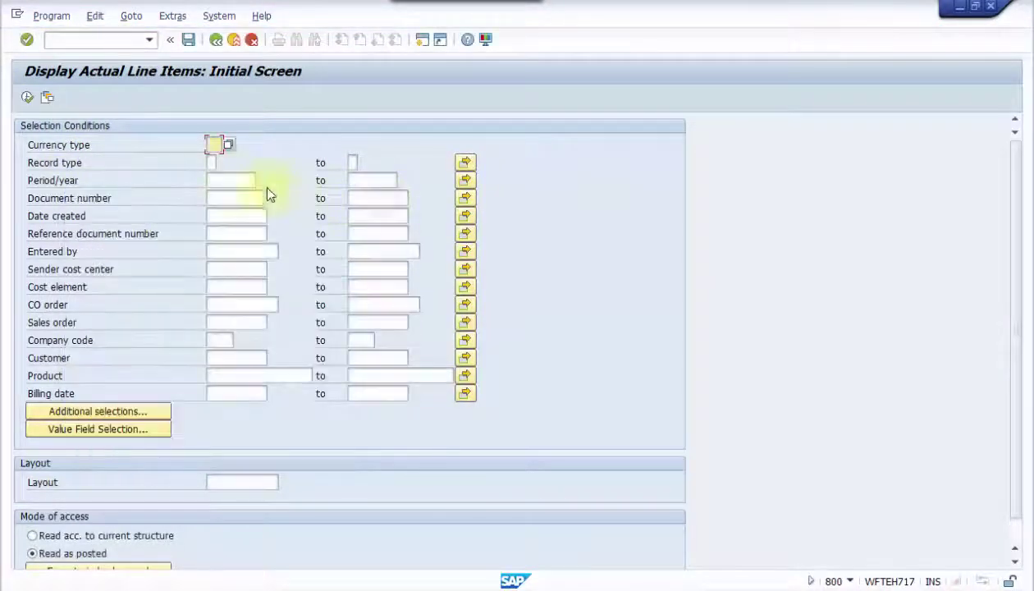
pyautogui.click(236, 179)
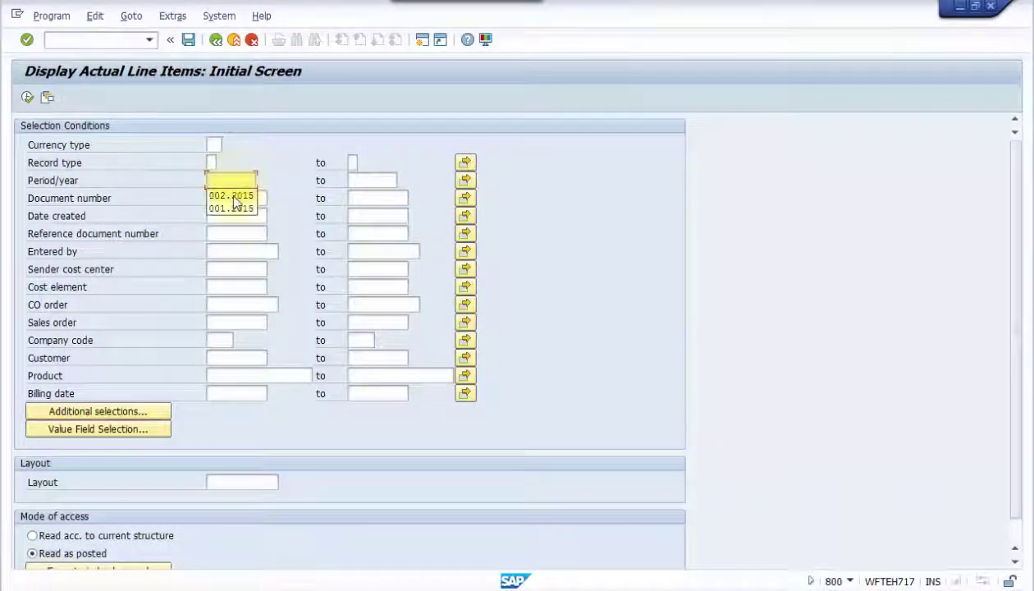
pyautogui.click(230, 196)
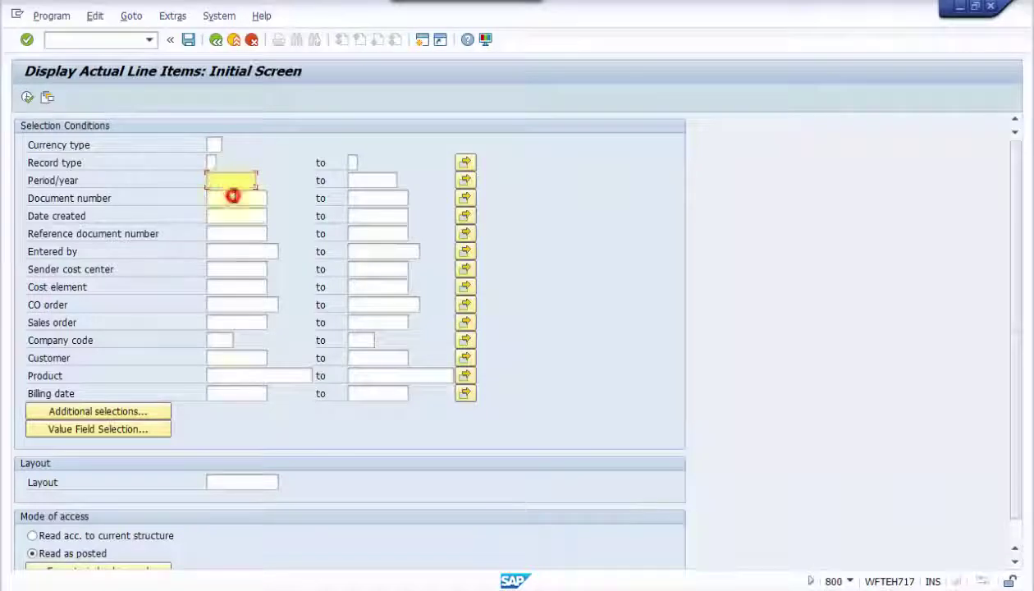
# Step: Choose layout KP28 and execute the actual line items report
pyautogui.click(220, 482)
pyautogui.click(285, 482)
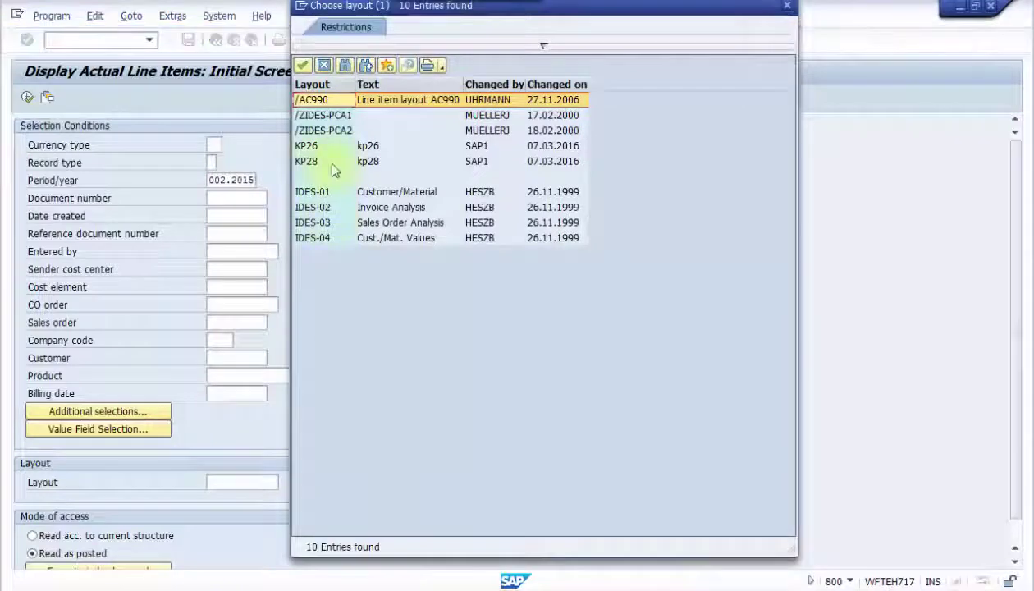
pyautogui.doubleClick(314, 164)
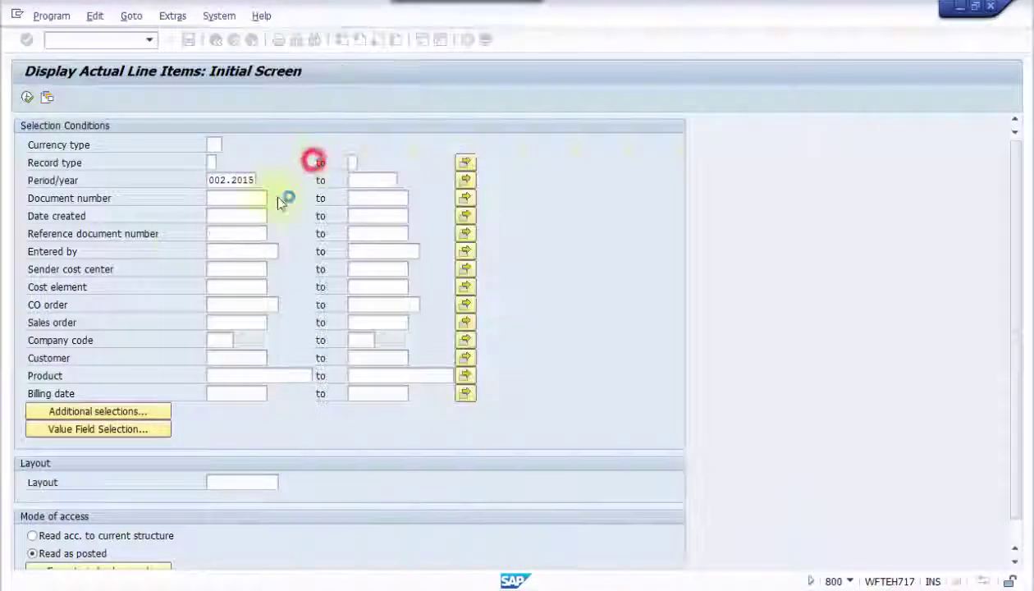
pyautogui.click(26, 96)
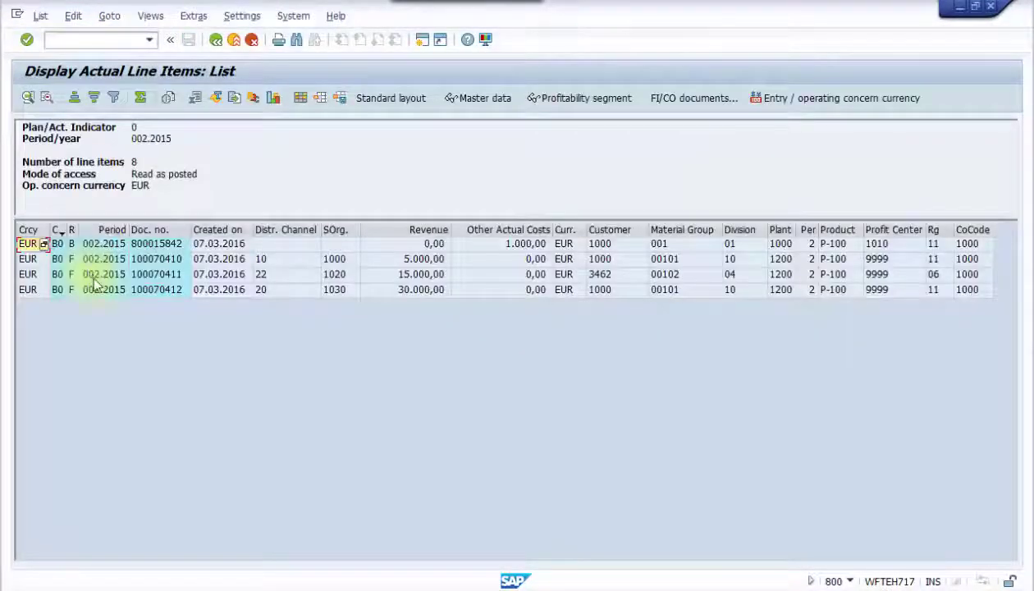
# Step: Widen the record type column and review the other actual costs and revenue of the line items
pyautogui.click(92, 246)
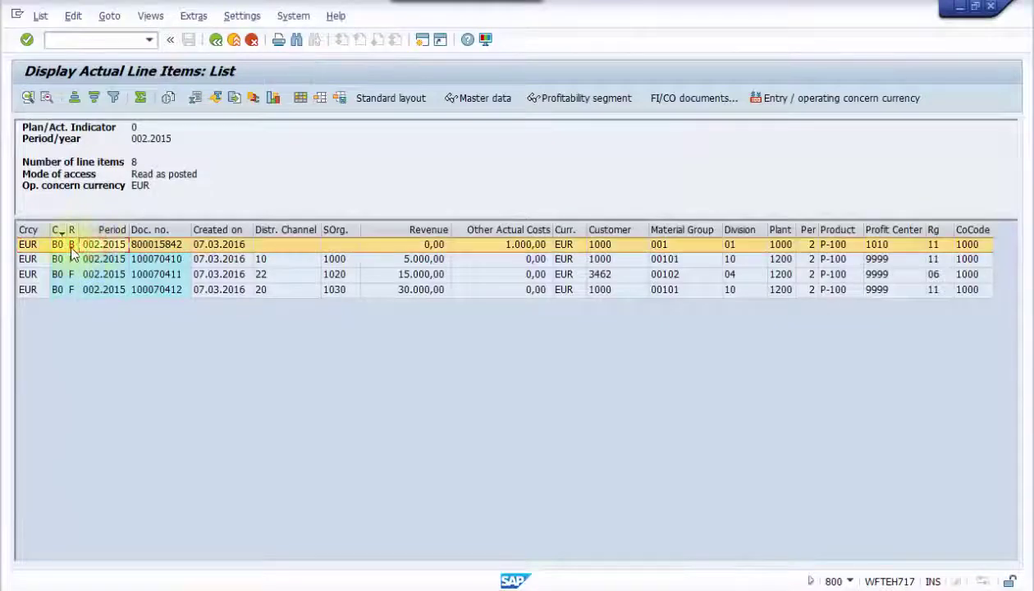
pyautogui.click(71, 245)
pyautogui.moveTo(76, 236); pyautogui.dragTo(99, 238)
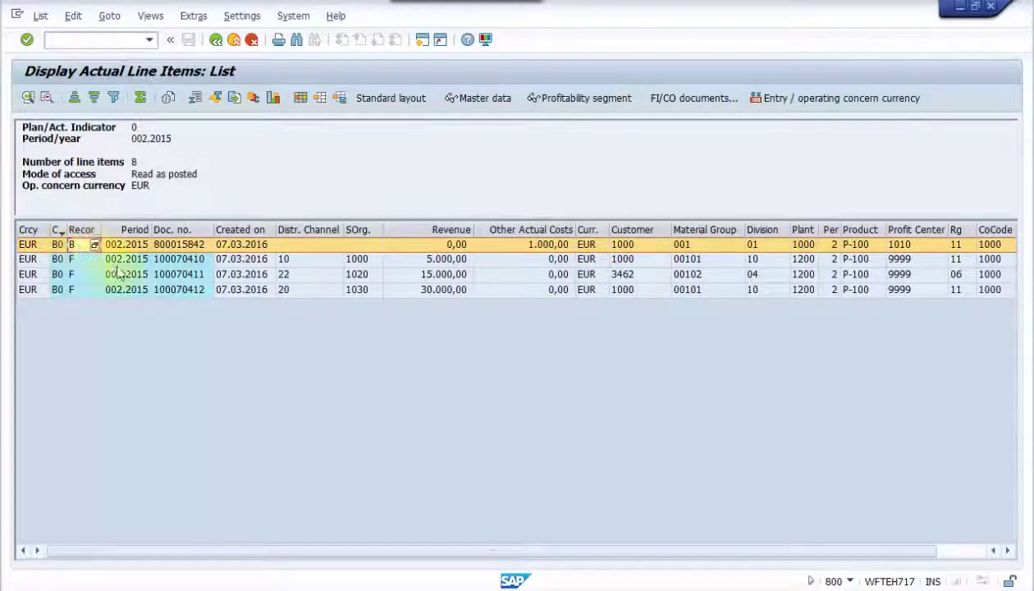
pyautogui.click(556, 247)
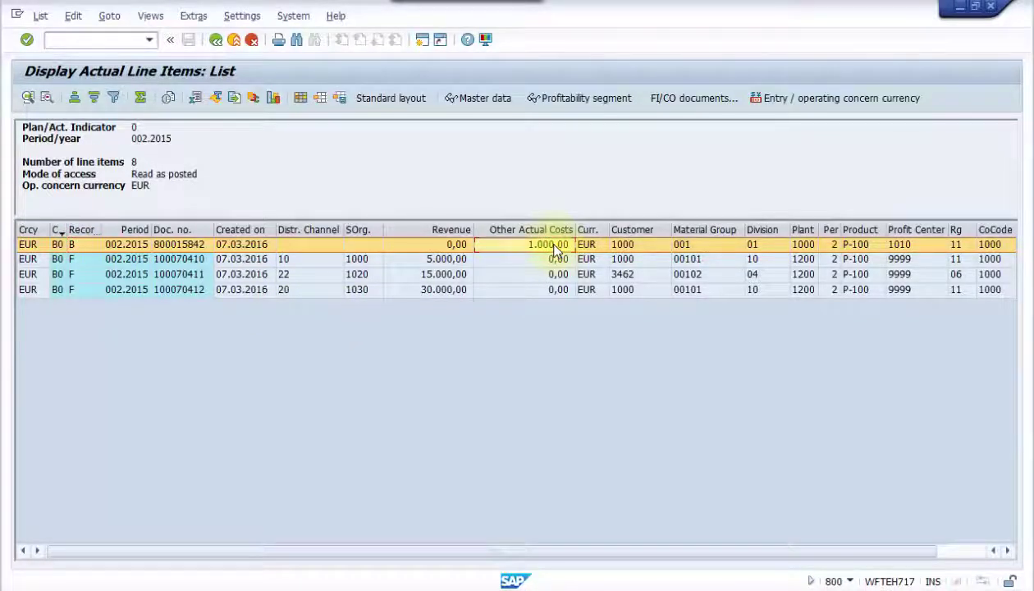
pyautogui.click(441, 260)
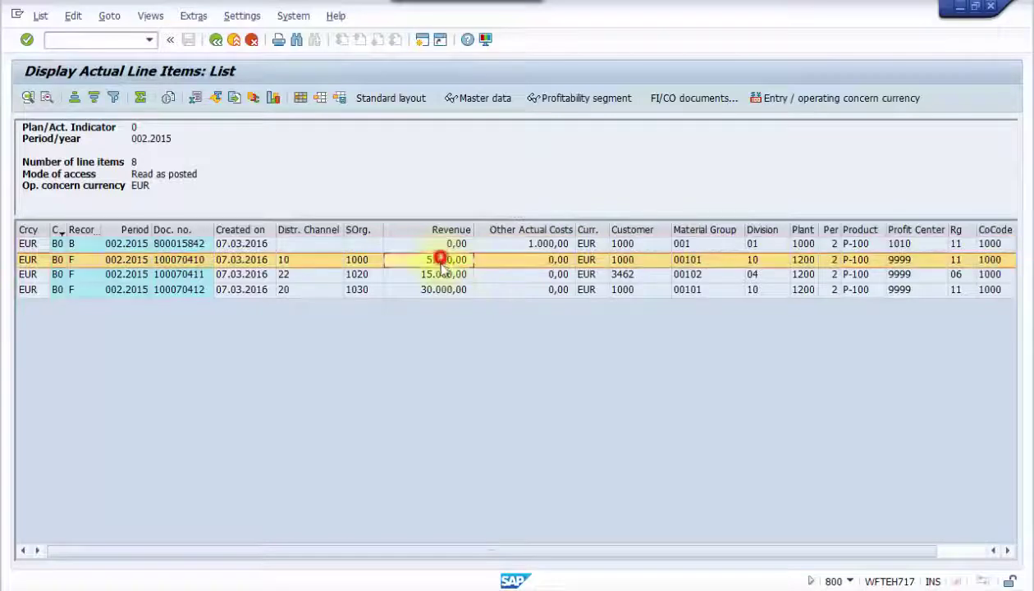
pyautogui.click(441, 274)
pyautogui.click(442, 290)
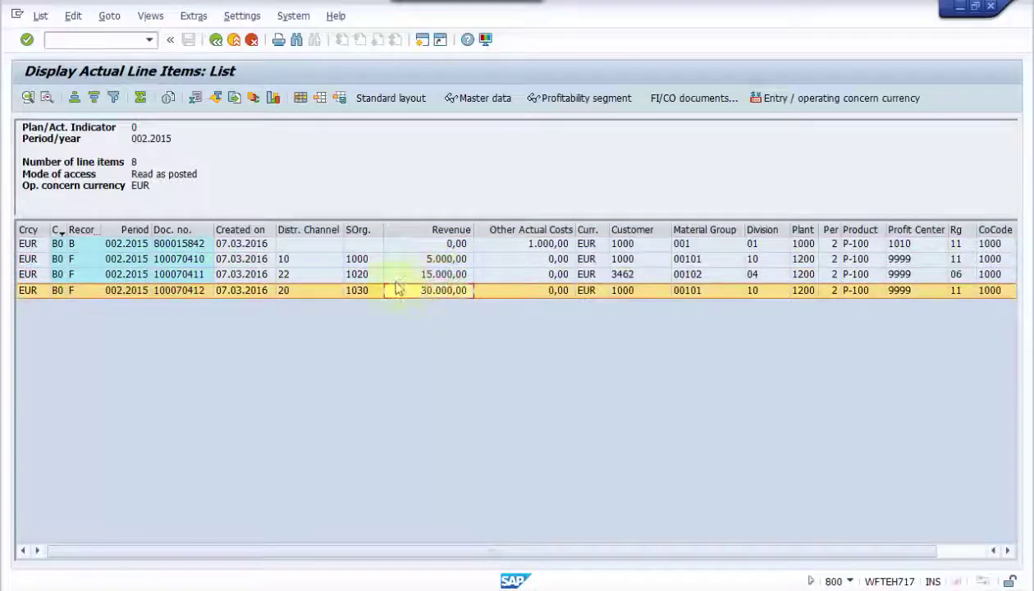
# Step: Compare each line item's distribution channel and record type, and examine the customer, material group, division and product columns
pyautogui.click(295, 229)
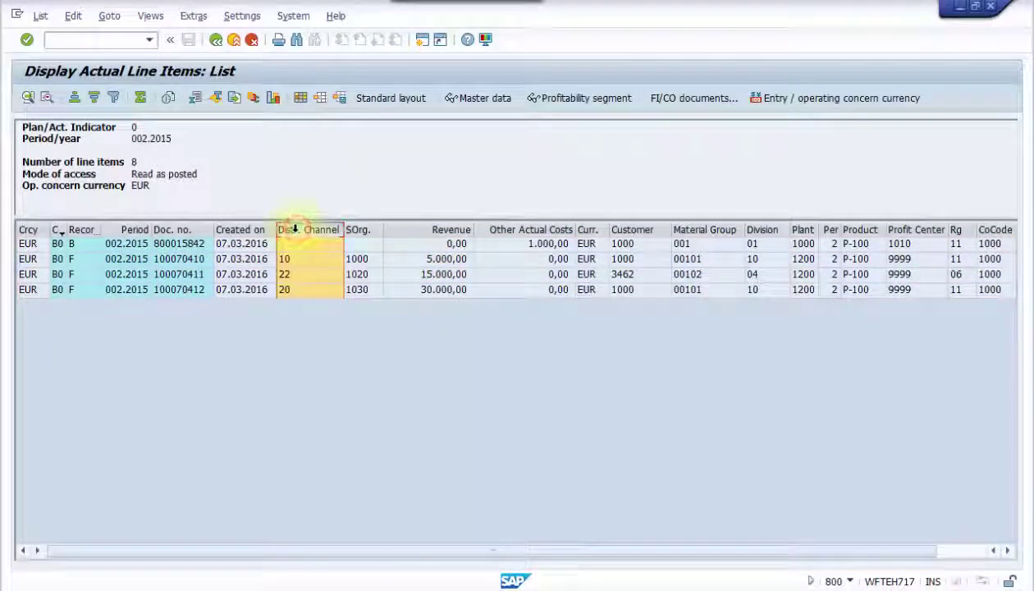
pyautogui.click(291, 243)
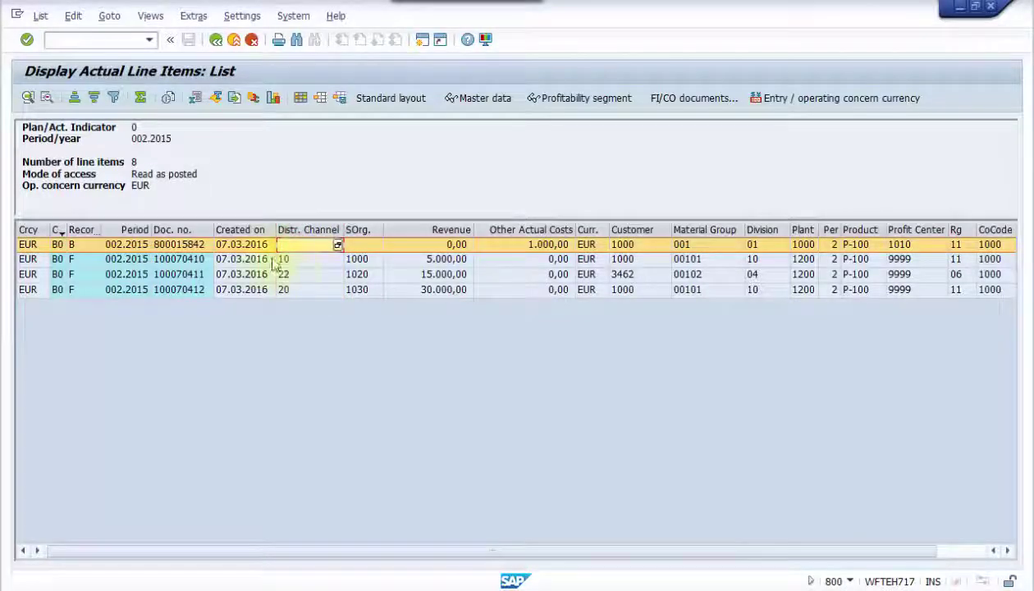
pyautogui.click(73, 244)
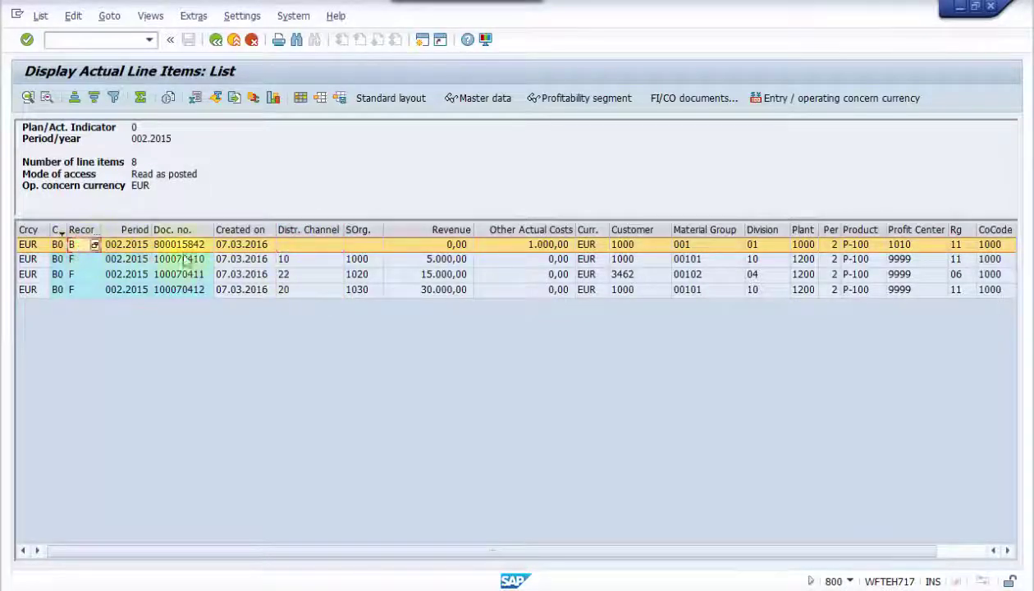
pyautogui.click(286, 259)
pyautogui.click(75, 259)
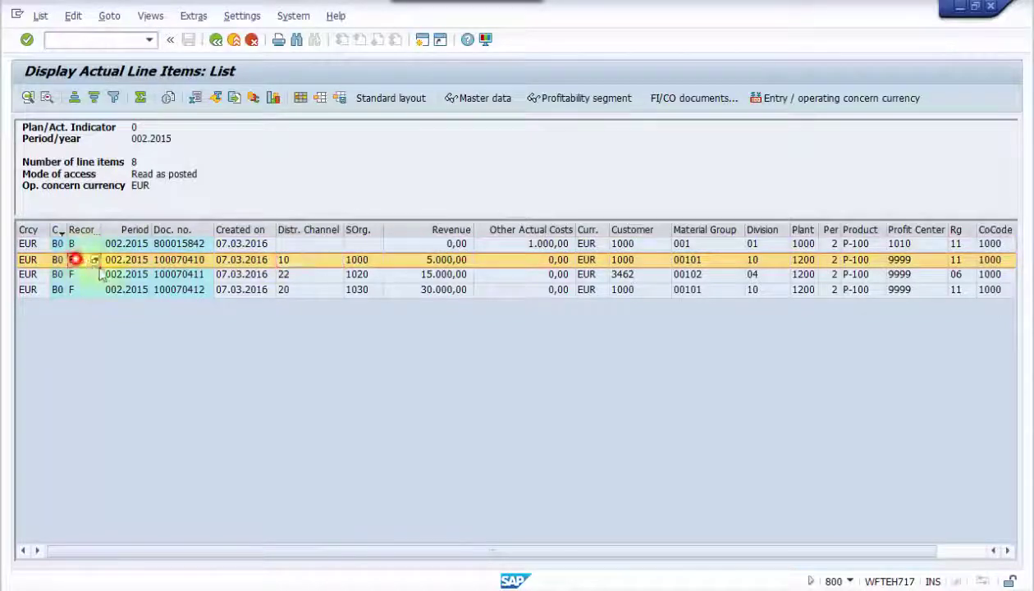
pyautogui.click(291, 274)
pyautogui.click(90, 274)
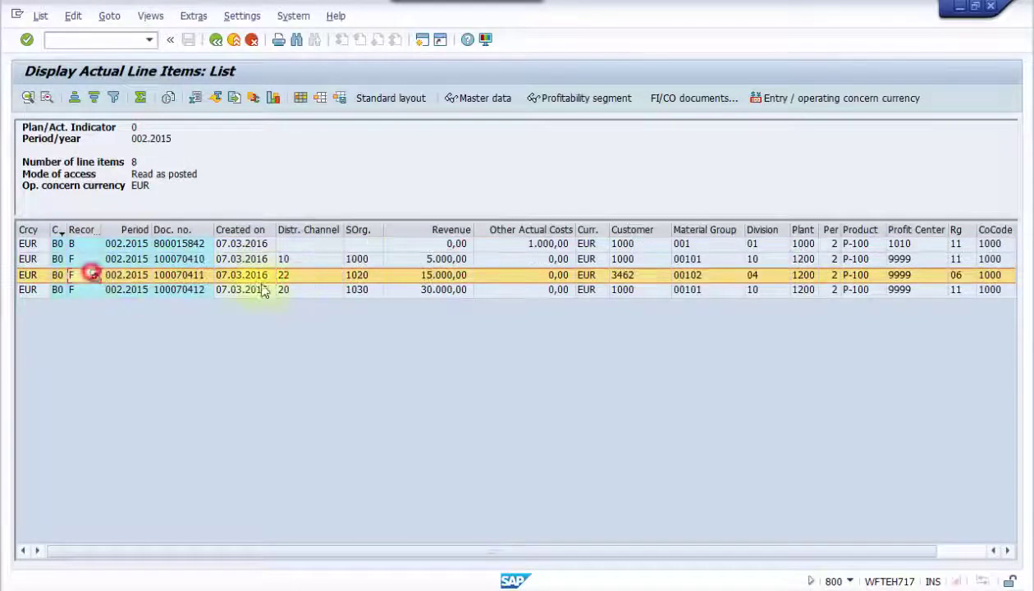
pyautogui.click(292, 290)
pyautogui.click(75, 290)
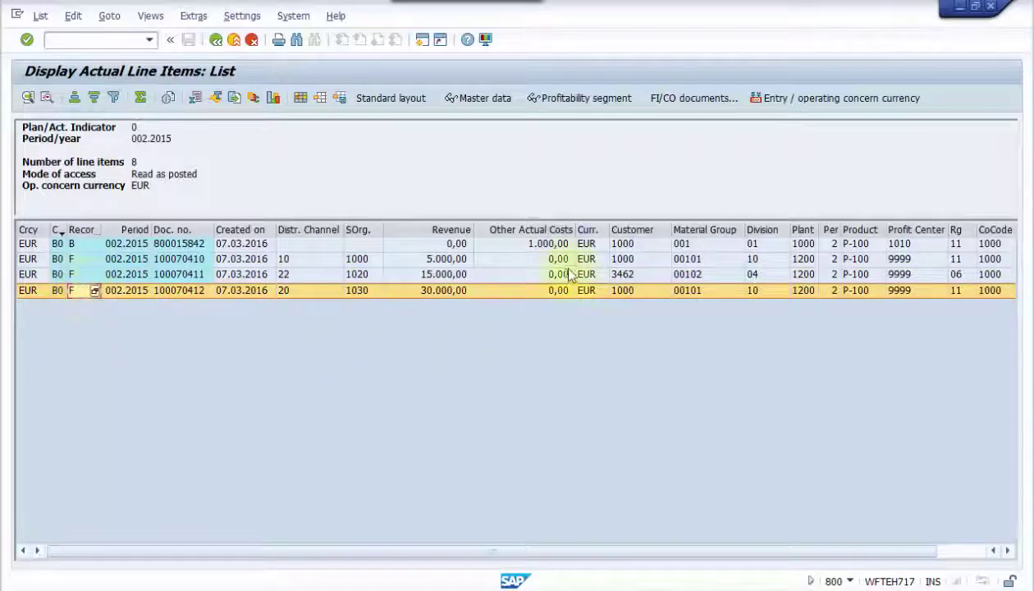
pyautogui.click(626, 230)
pyautogui.click(689, 231)
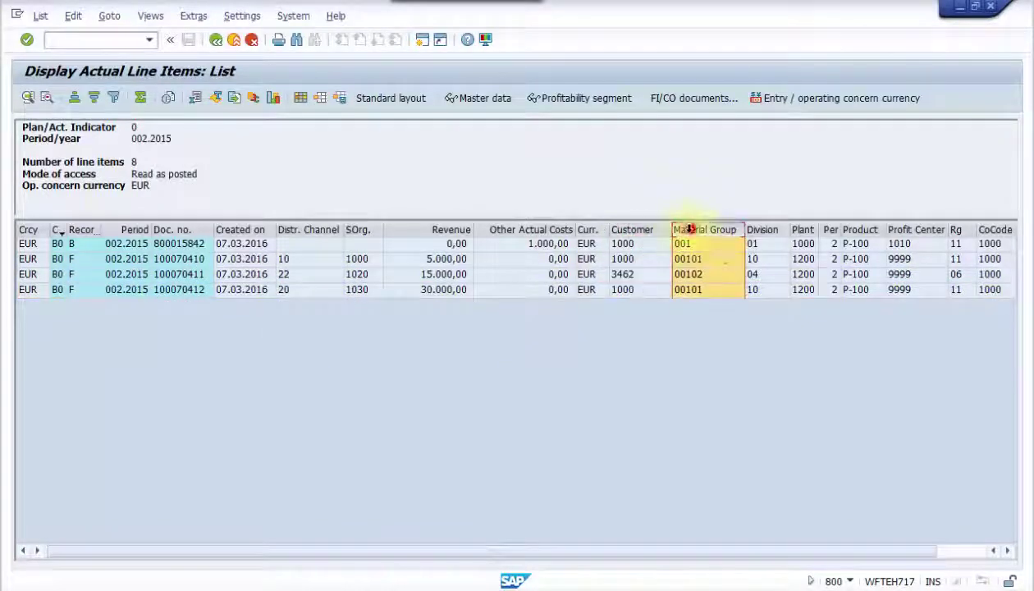
pyautogui.click(761, 230)
pyautogui.click(858, 230)
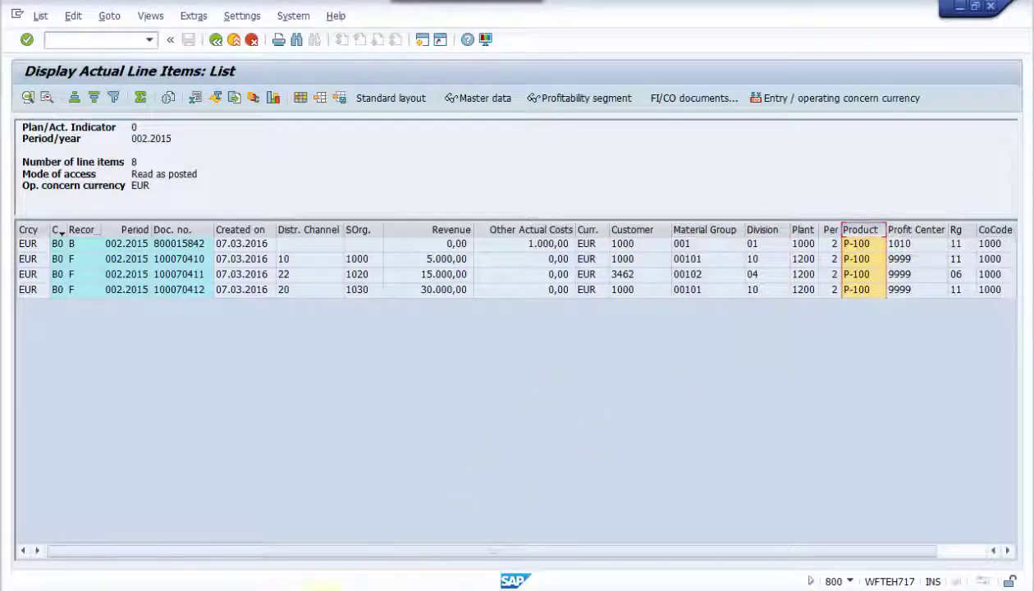
# Step: Go to the Top-Down Distribution initial screen and set actual data to period 002.2015 to 002.2015 with record type B, Dir.posting from FI
pyautogui.press('F3')
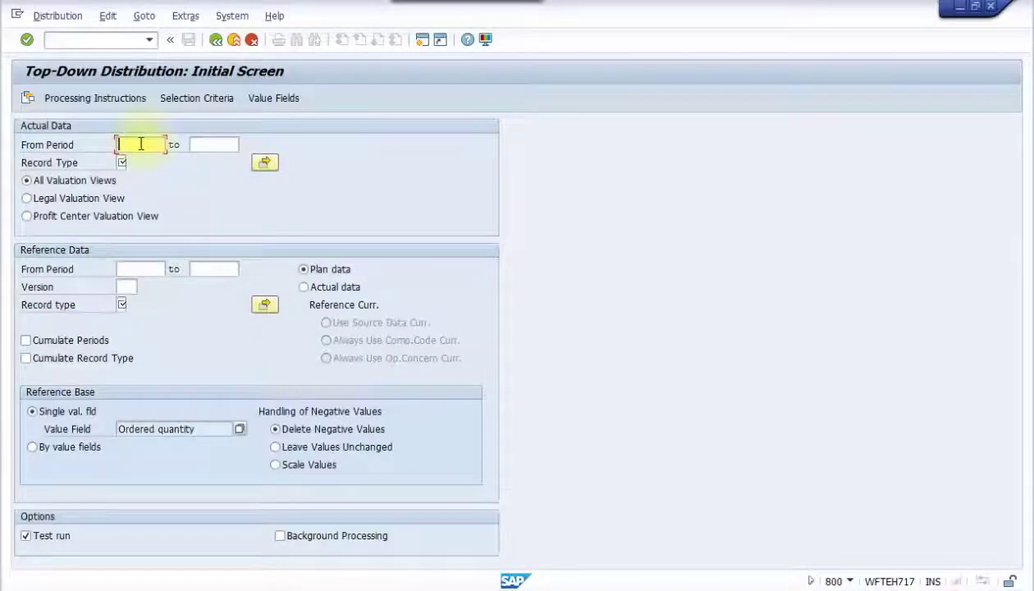
pyautogui.click(140, 143)
pyautogui.click(134, 158)
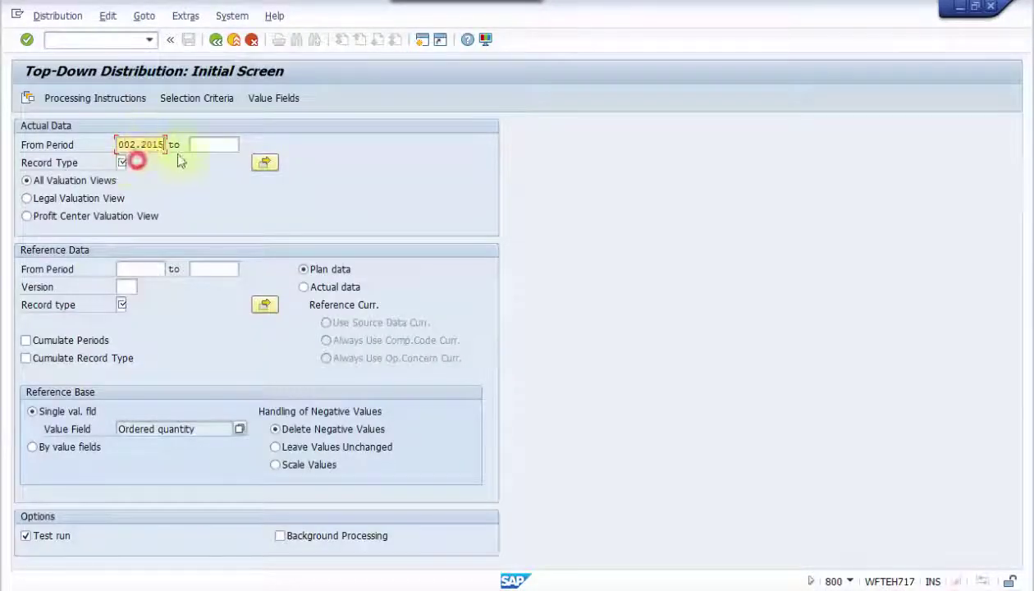
pyautogui.click(203, 147)
pyautogui.click(201, 156)
pyautogui.click(121, 163)
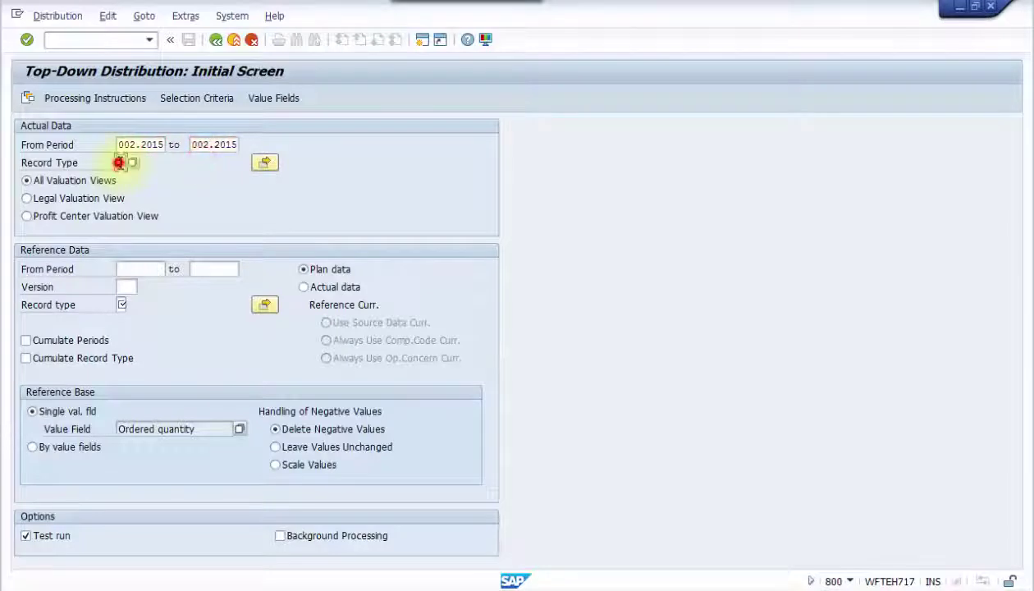
pyautogui.click(132, 164)
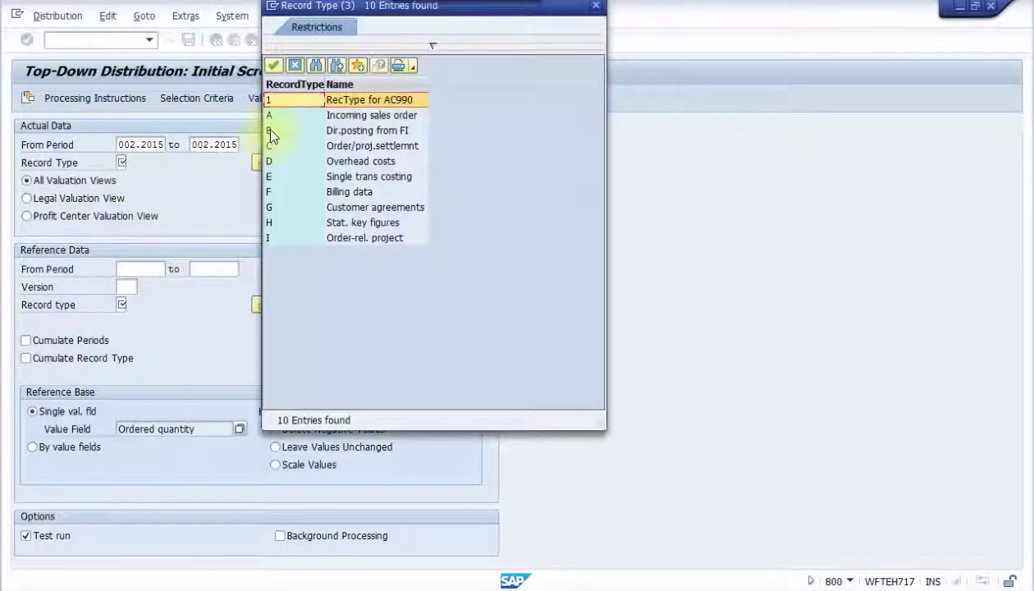
pyautogui.click(271, 132)
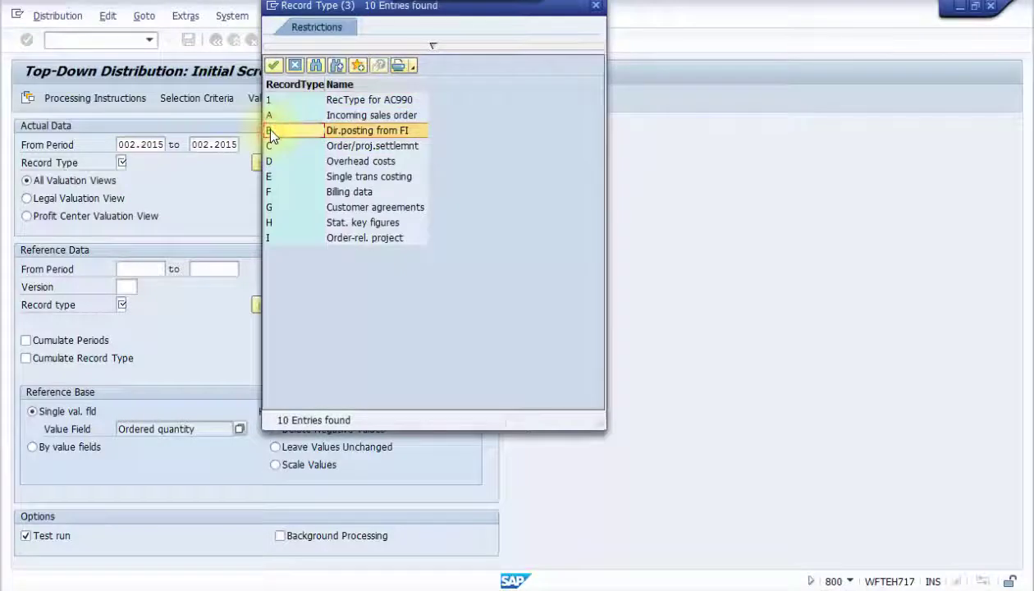
pyautogui.doubleClick(271, 132)
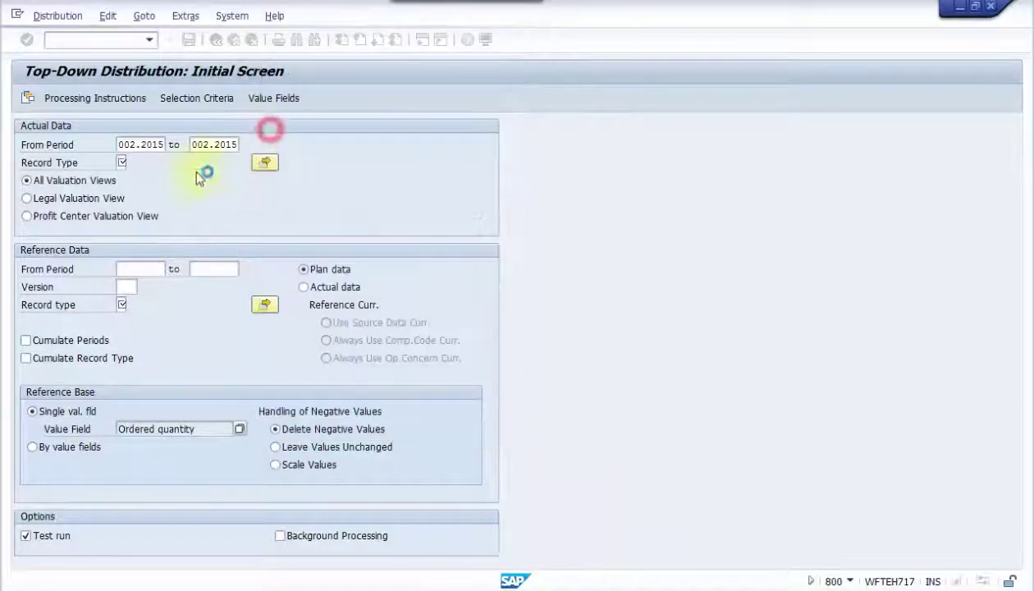
# Step: Set the reference data to period 002.2015 to 002.2015 with record type F, Billing data
pyautogui.click(147, 264)
pyautogui.click(146, 280)
pyautogui.click(199, 272)
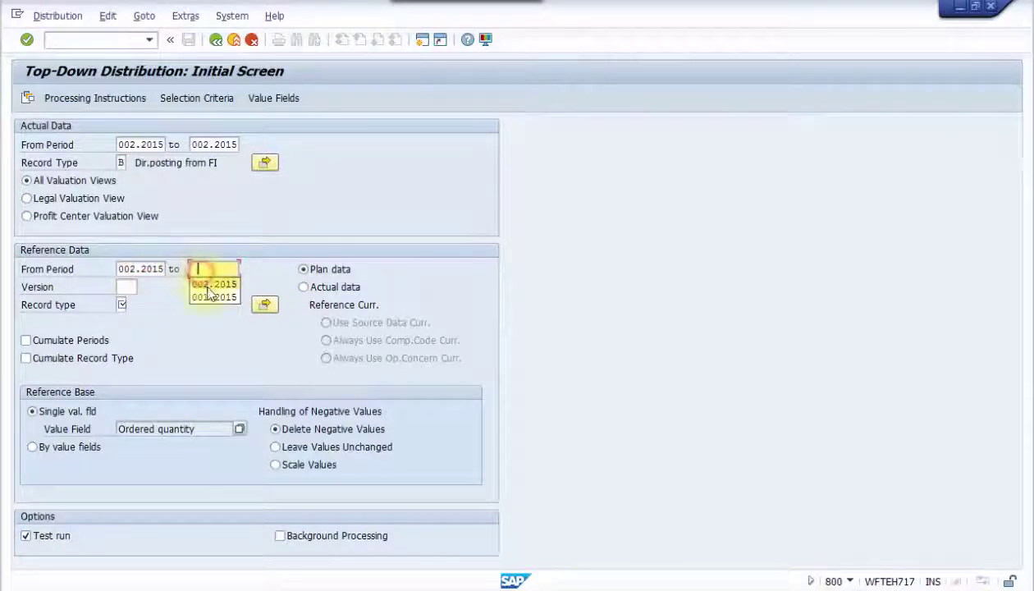
pyautogui.click(207, 287)
pyautogui.click(126, 305)
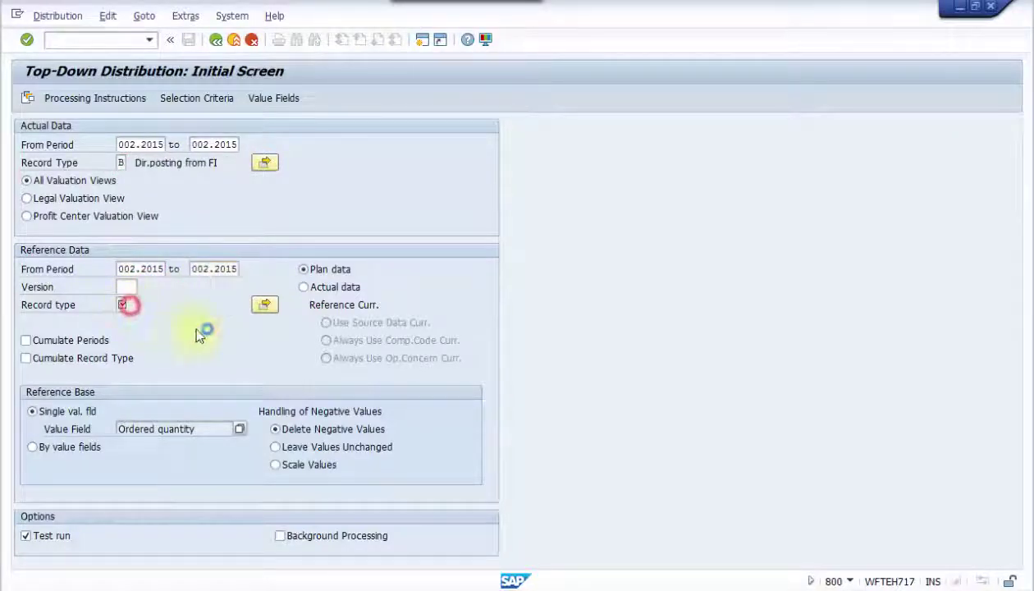
pyautogui.press('F4')
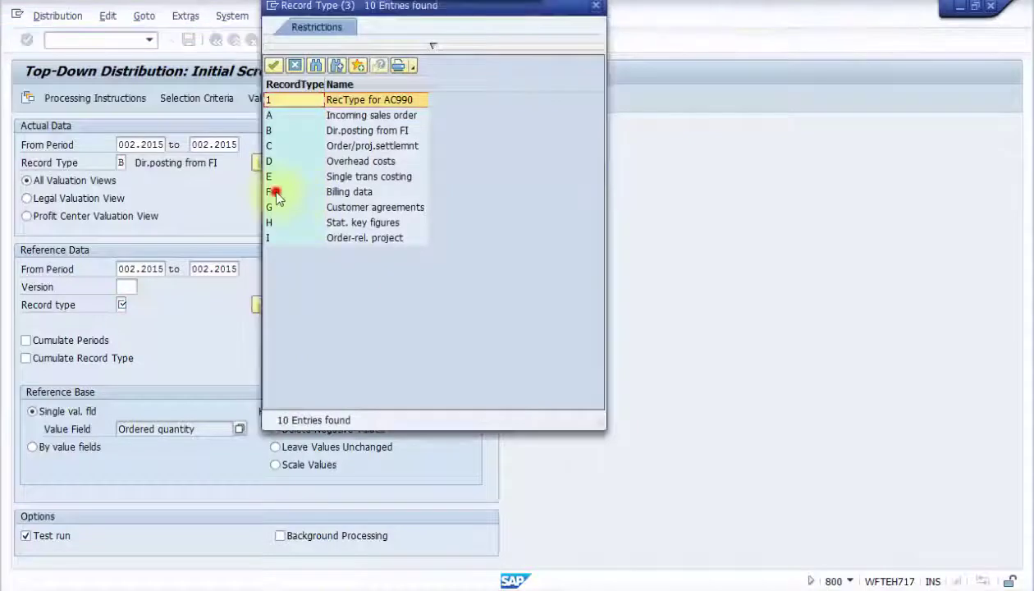
pyautogui.doubleClick(272, 192)
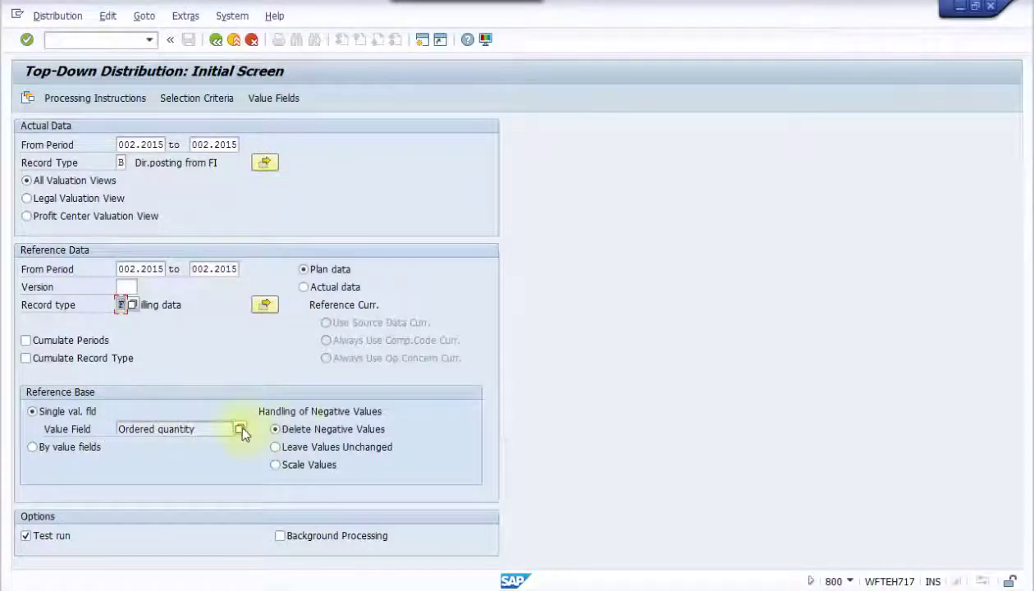
# Step: Set the reference base value field to Revenue and keep the test run option enabled
pyautogui.click(239, 428)
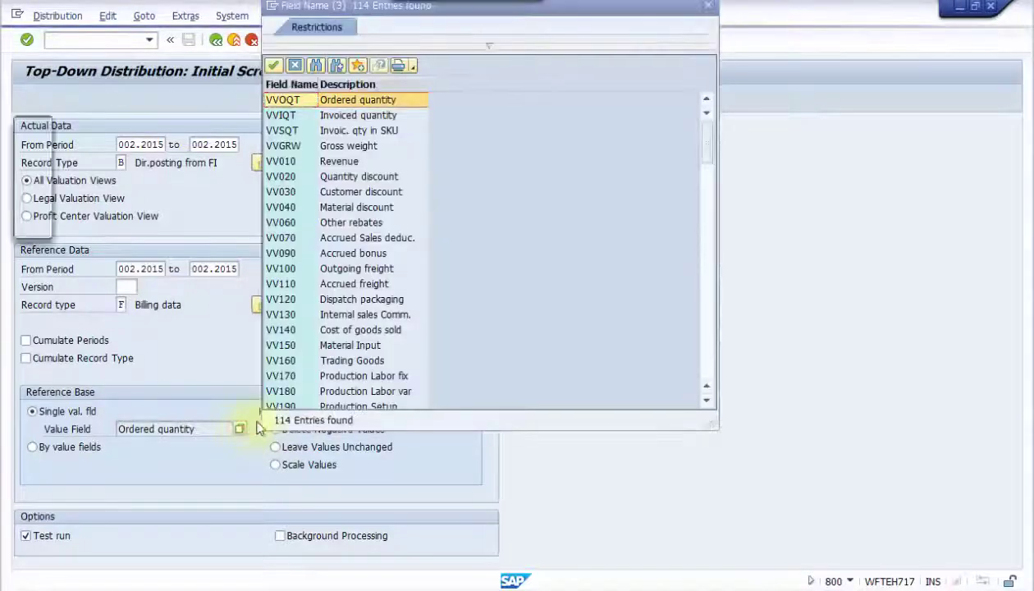
pyautogui.doubleClick(289, 160)
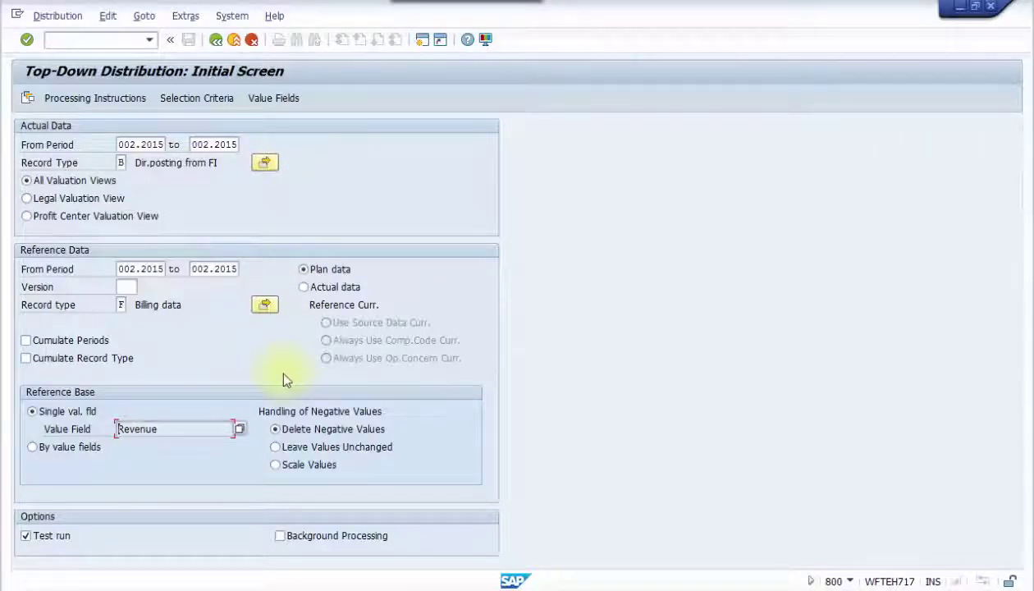
pyautogui.click(54, 541)
pyautogui.click(56, 545)
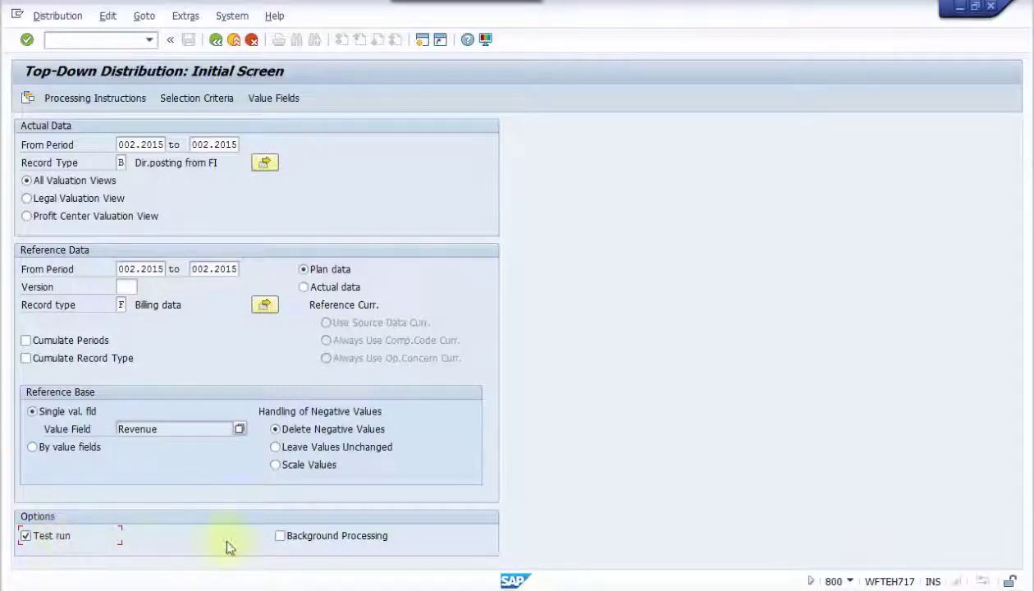
# Step: Redisplay the actual line items list for period 002.2015
pyautogui.press('F8')
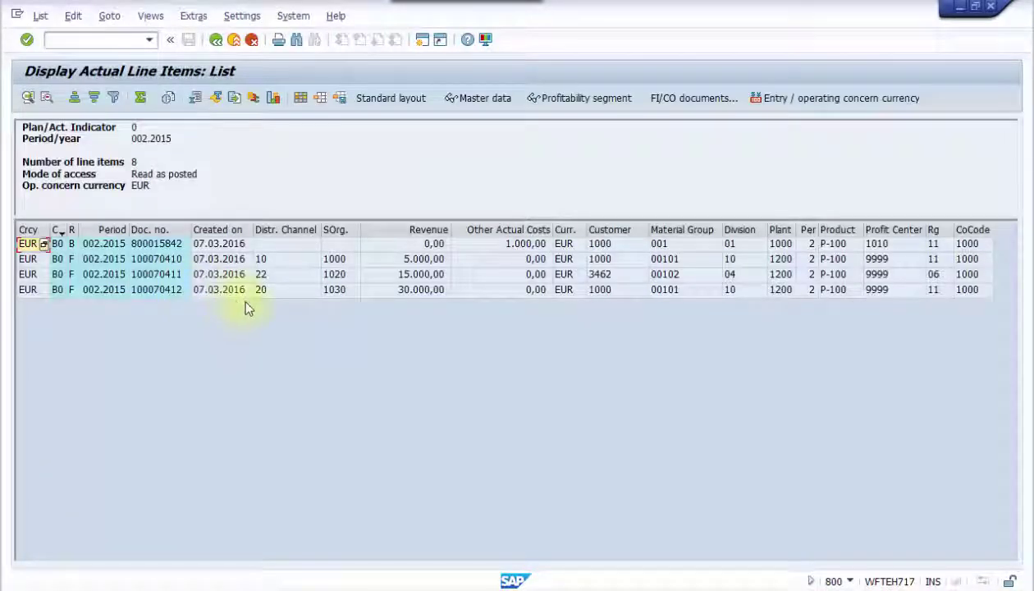
# Step: Widen the record type column in the line items list and check the record types of the FI posting and billing lines
pyautogui.click(72, 245)
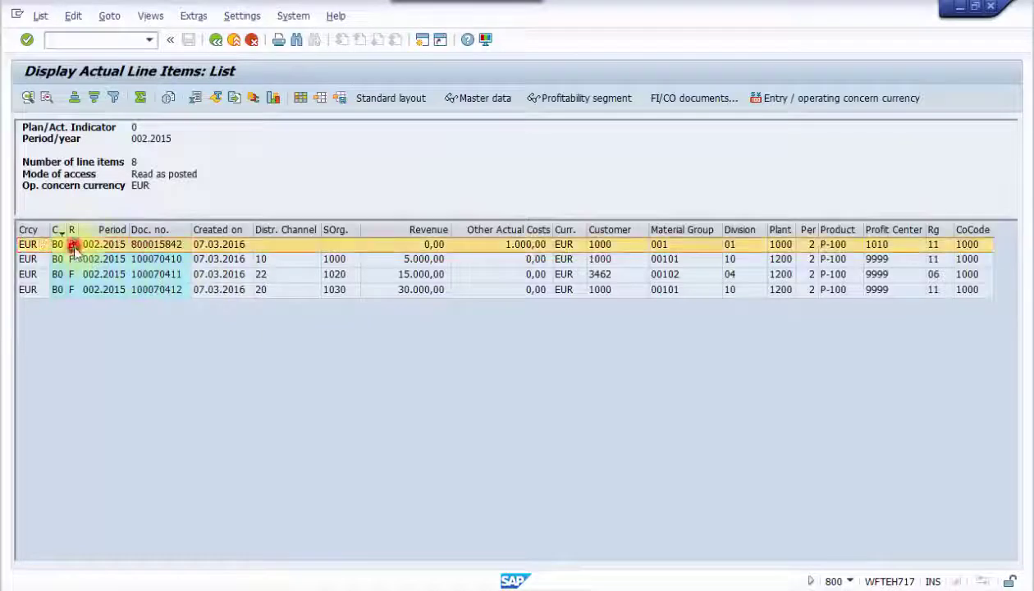
pyautogui.moveTo(77, 230); pyautogui.dragTo(112, 230)
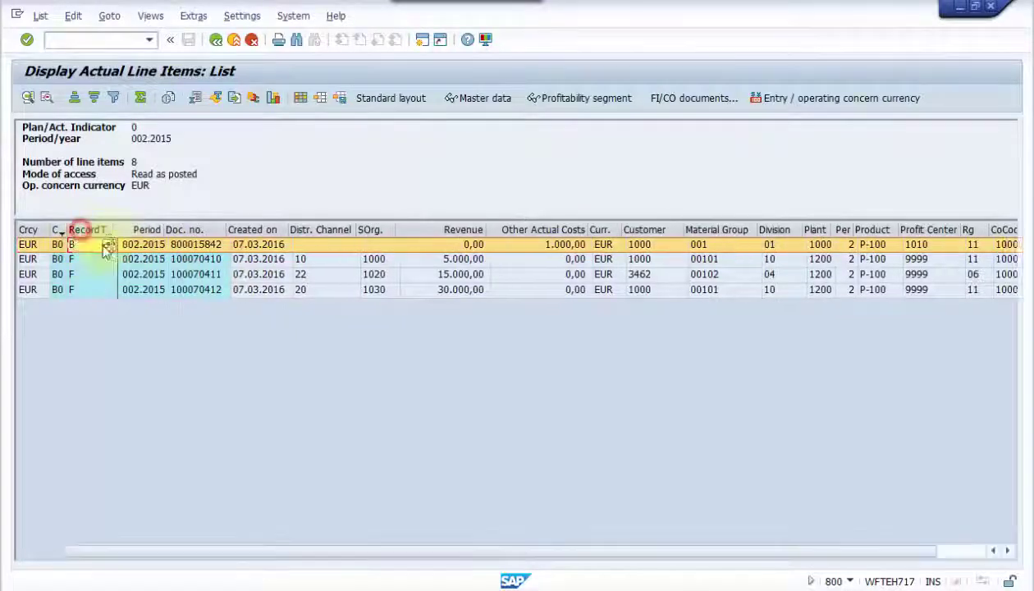
pyautogui.click(74, 274)
pyautogui.click(75, 289)
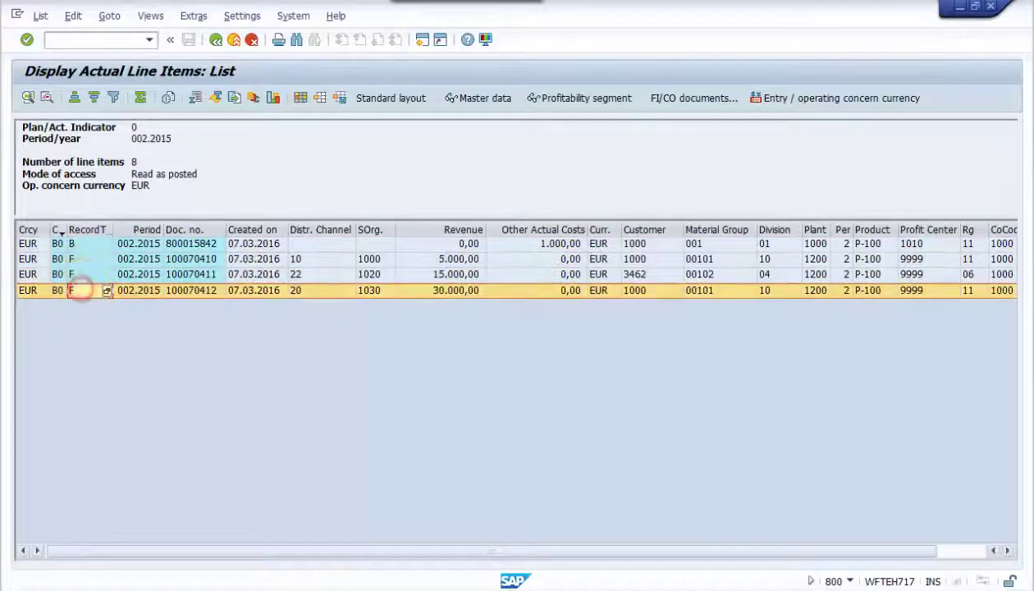
# Step: Switch to the Top-Down Distribution initial screen and review record types B and F and the Revenue value field
pyautogui.click(304, 563)
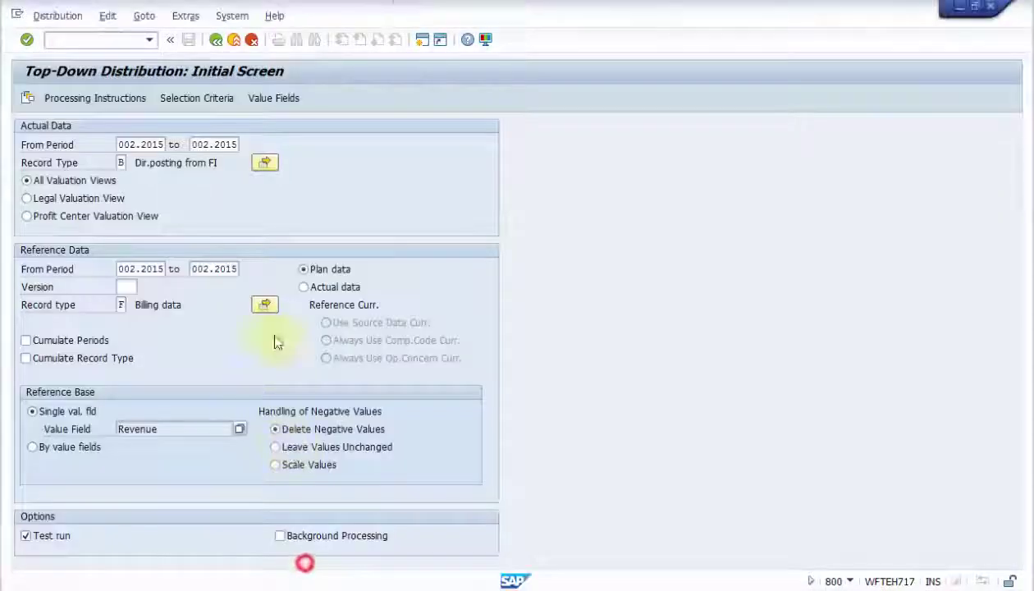
pyautogui.click(131, 162)
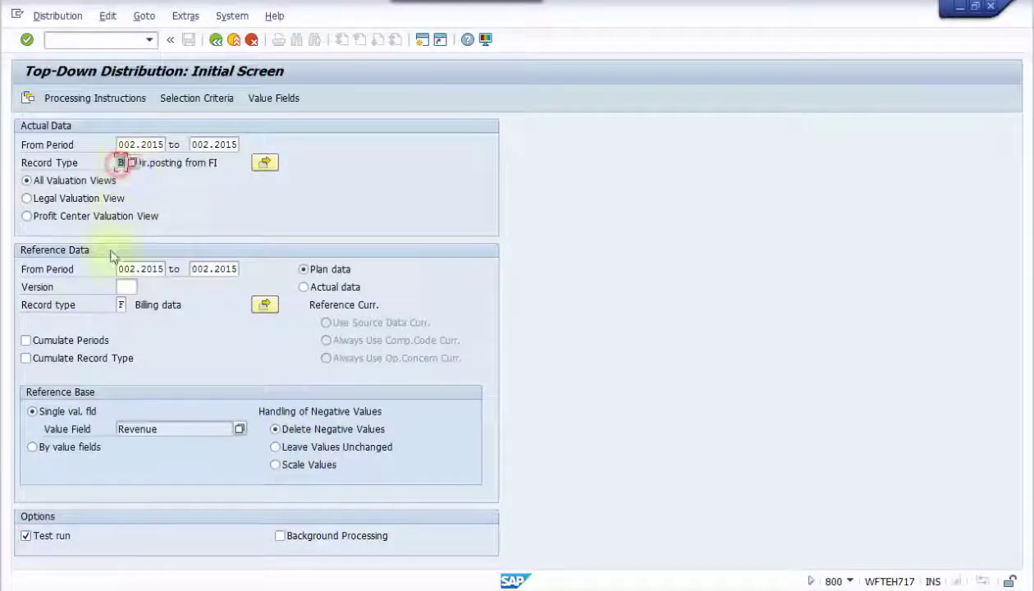
pyautogui.click(121, 304)
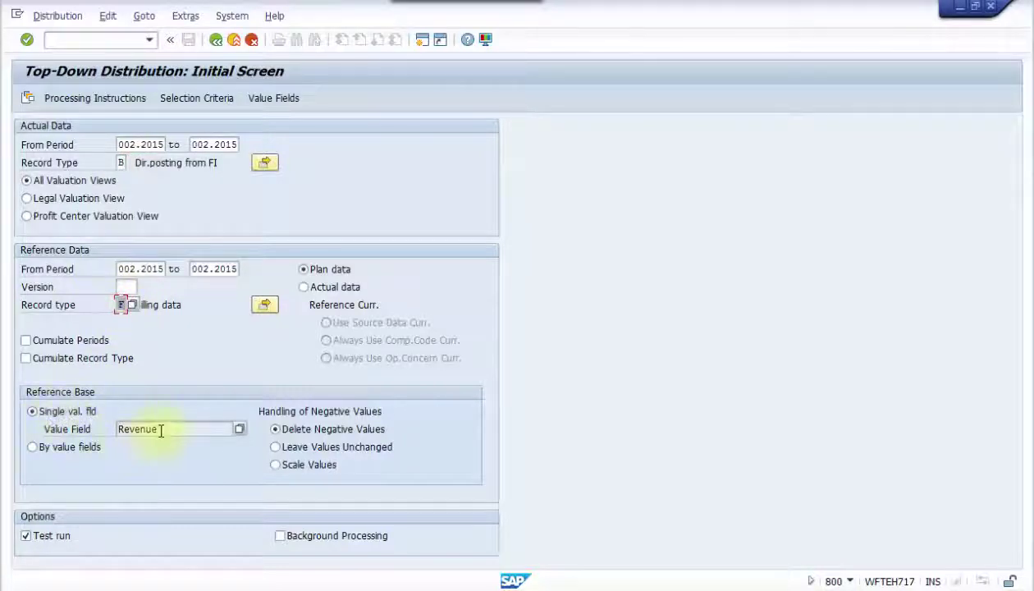
pyautogui.moveTo(161, 429); pyautogui.dragTo(111, 429)
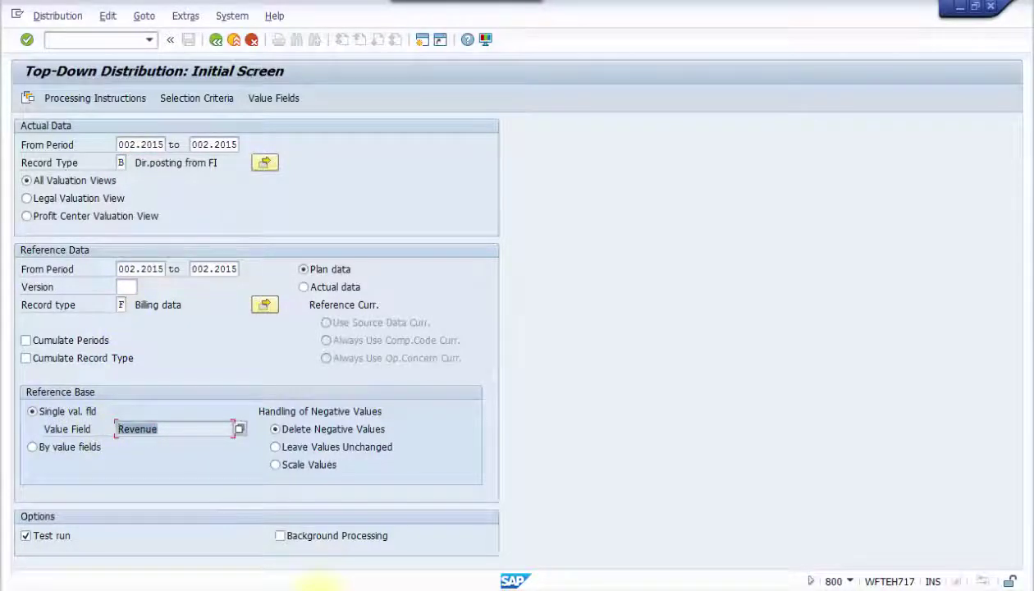
# Step: Return to the actual line items list and examine the Revenue column for the billing lines
pyautogui.moveTo(319, 584)
pyautogui.click(436, 543)
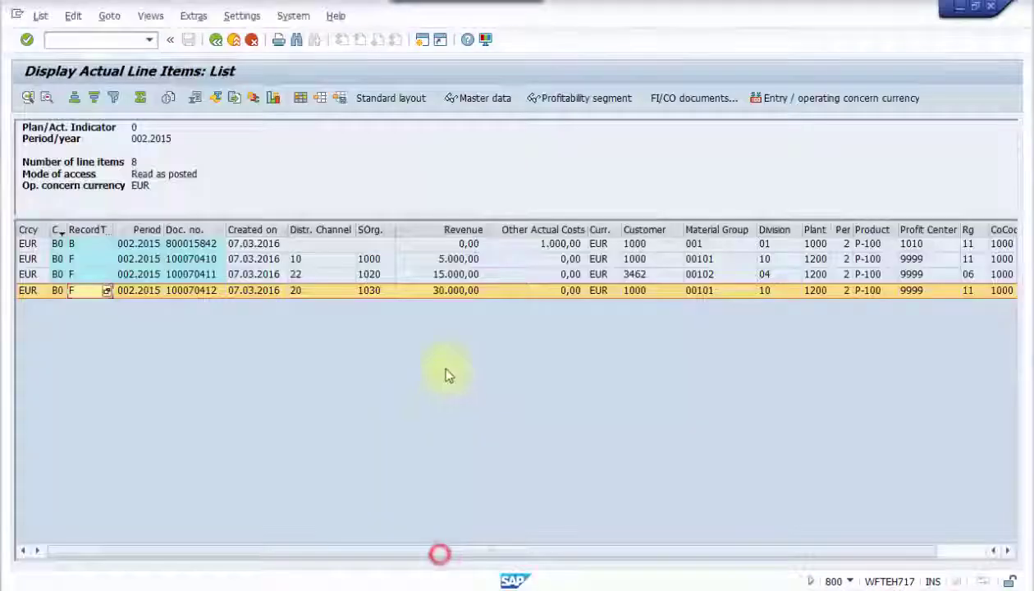
pyautogui.click(429, 229)
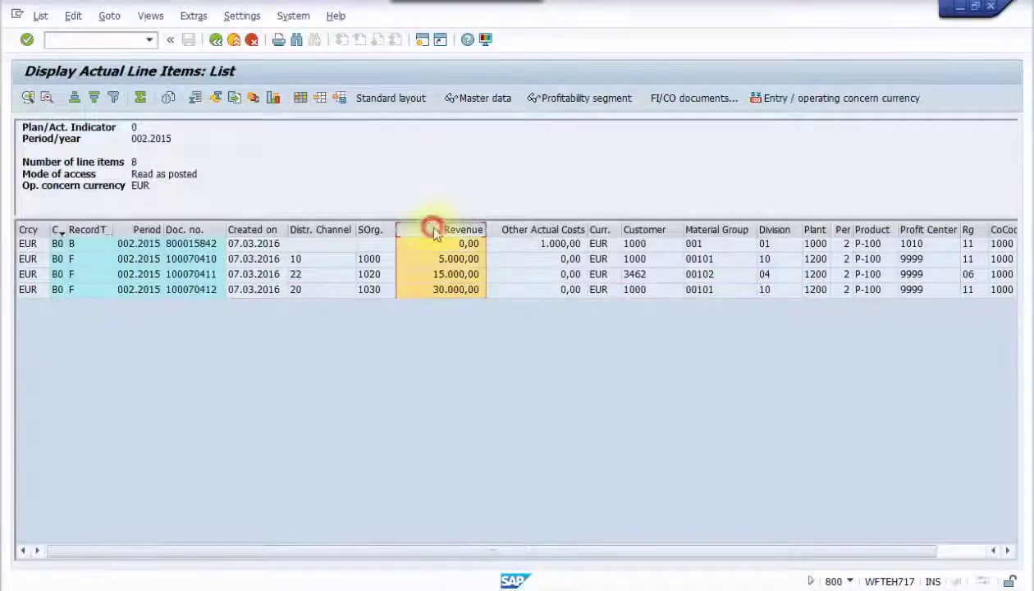
pyautogui.click(440, 275)
pyautogui.click(441, 289)
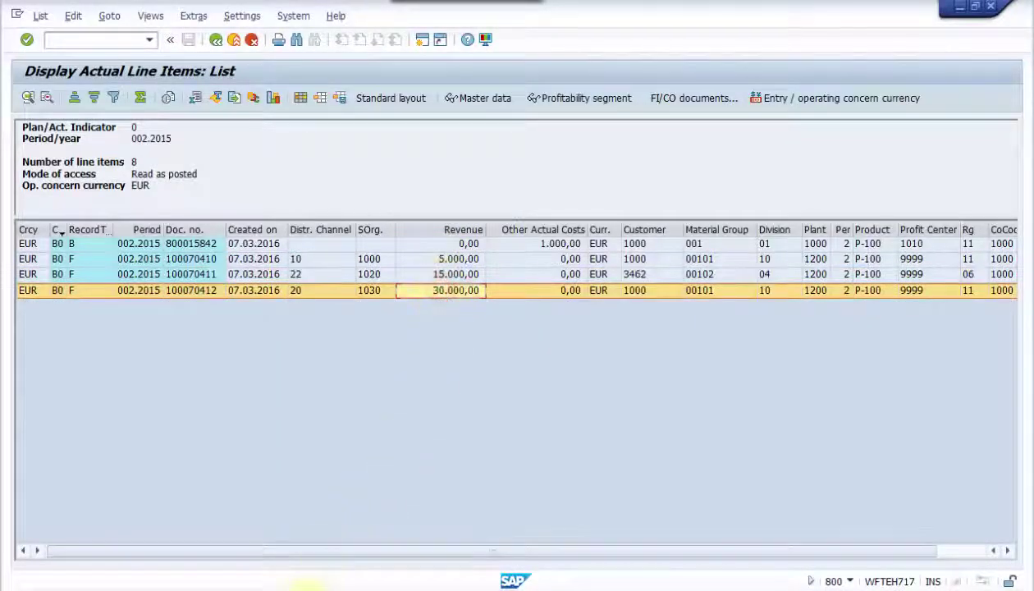
# Step: Switch the reference data from plan data to Actual data on the Top-Down Distribution initial screen
pyautogui.moveTo(307, 584)
pyautogui.click(312, 549)
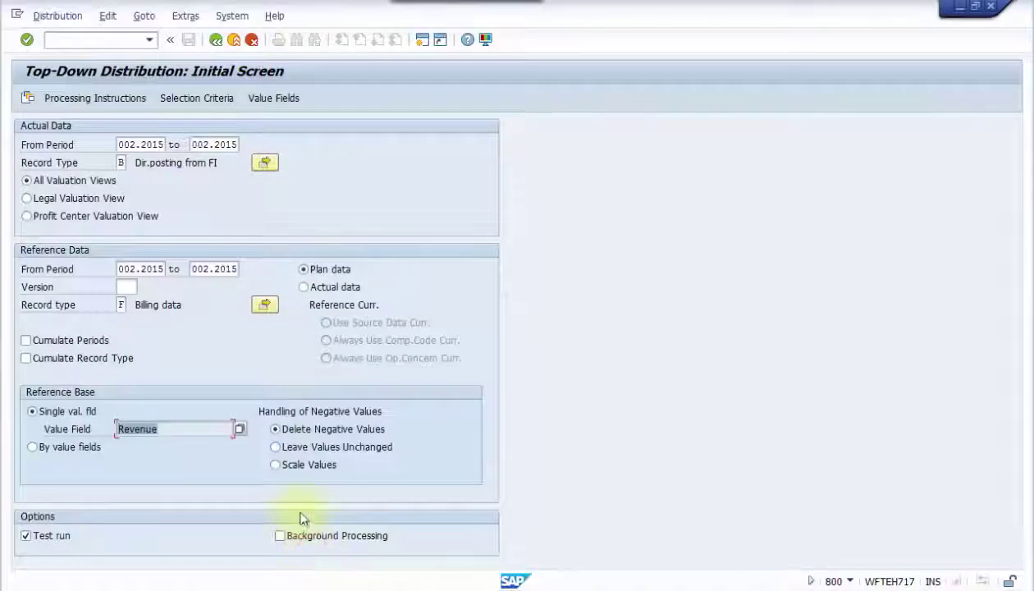
pyautogui.click(133, 98)
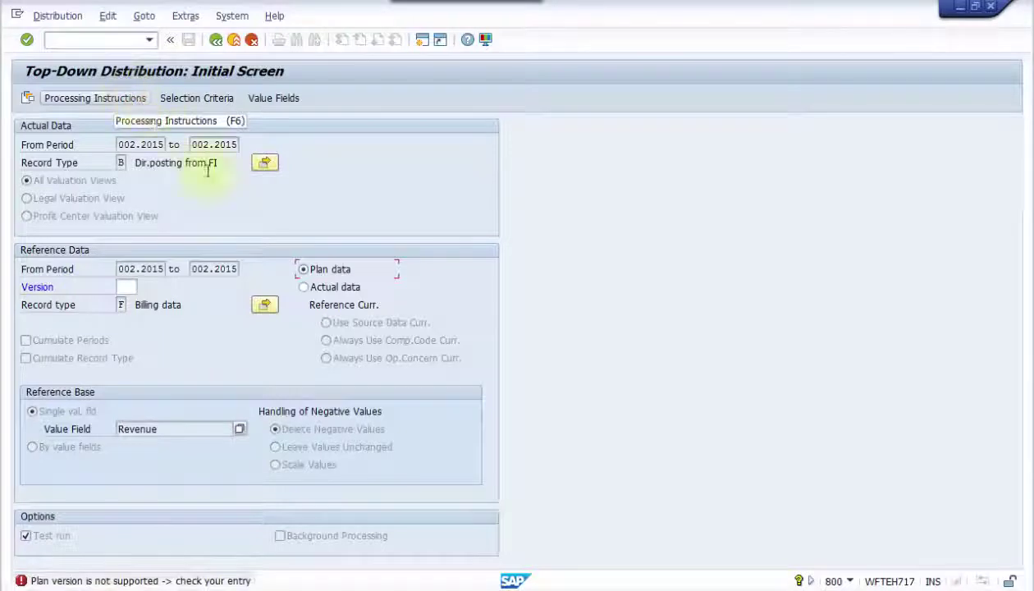
pyautogui.click(303, 287)
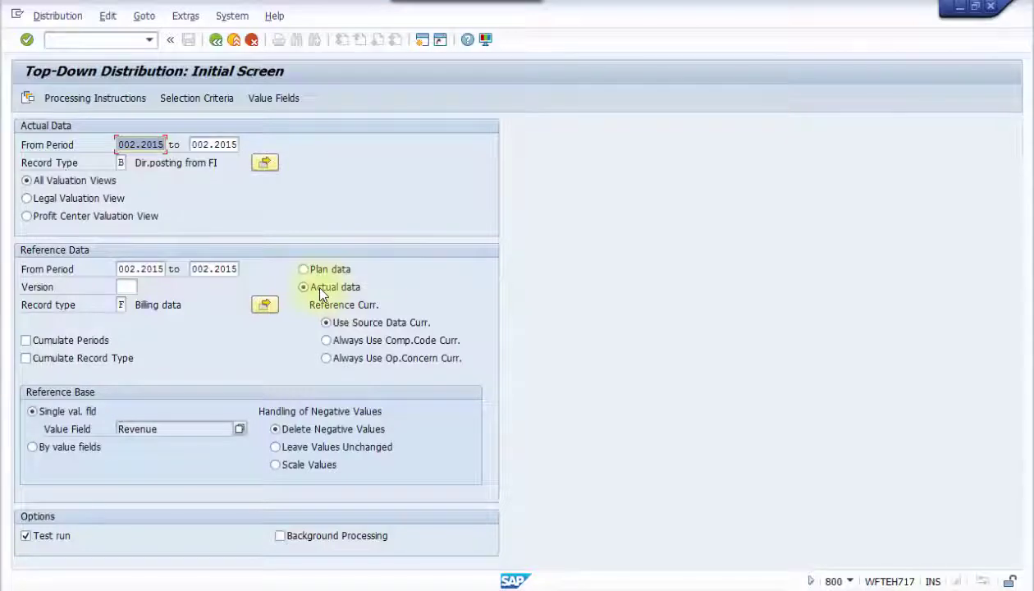
# Step: Open the processing instructions and set Distr. Channel (VTWEG) as the distribution level
pyautogui.click(90, 98)
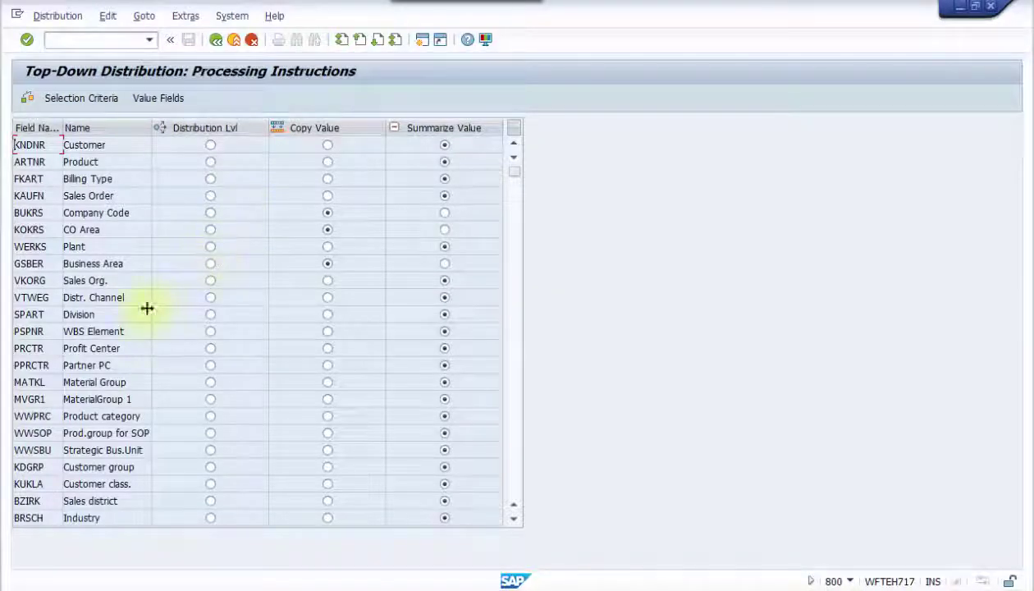
pyautogui.moveTo(133, 297); pyautogui.dragTo(29, 297)
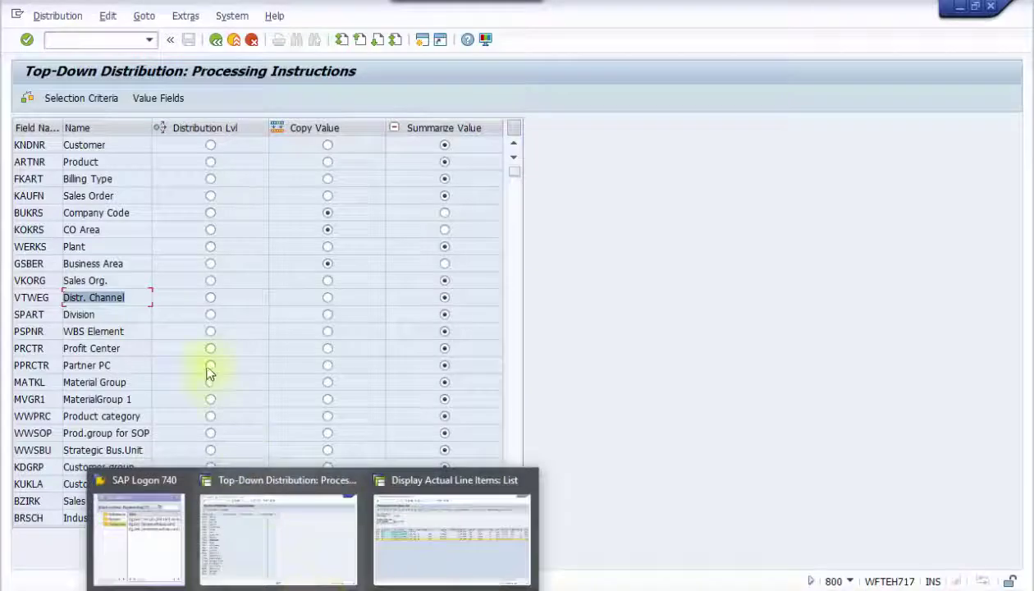
pyautogui.click(210, 297)
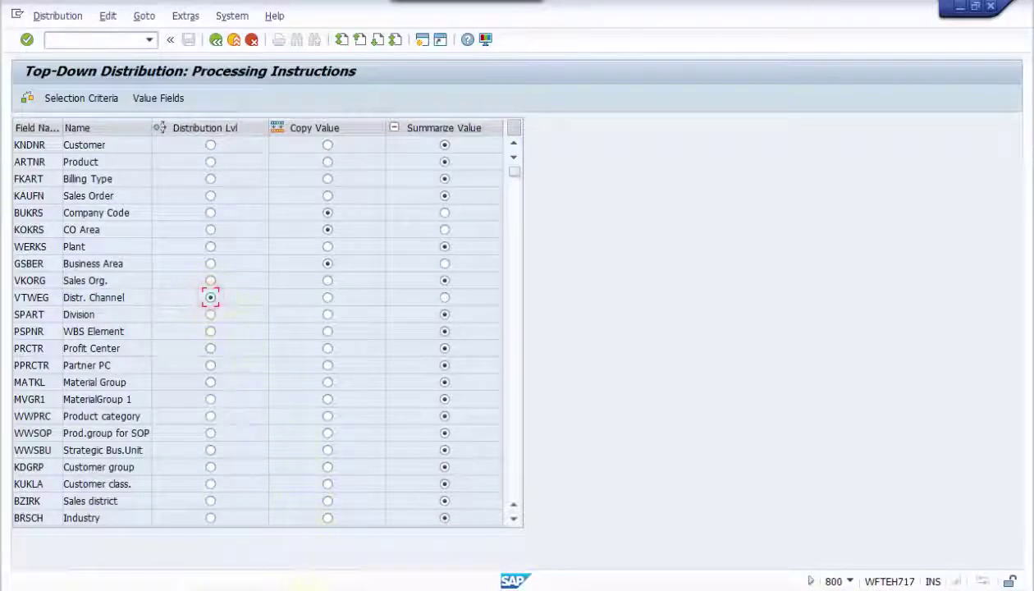
# Step: Check the Distr. Channel column in the actual line items list and return to the processing instructions
pyautogui.moveTo(318, 577)
pyautogui.click(405, 561)
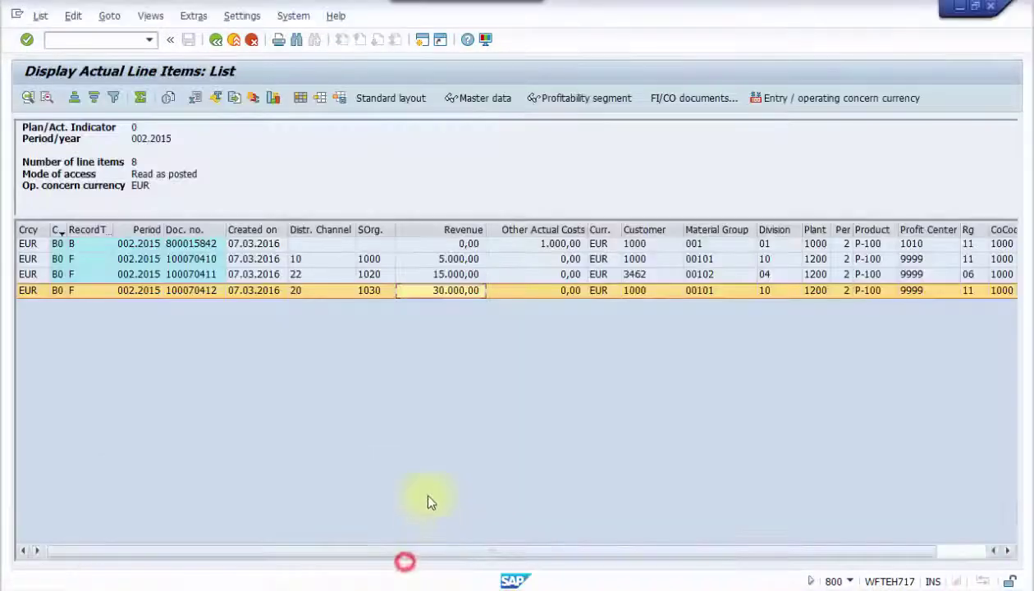
pyautogui.click(318, 228)
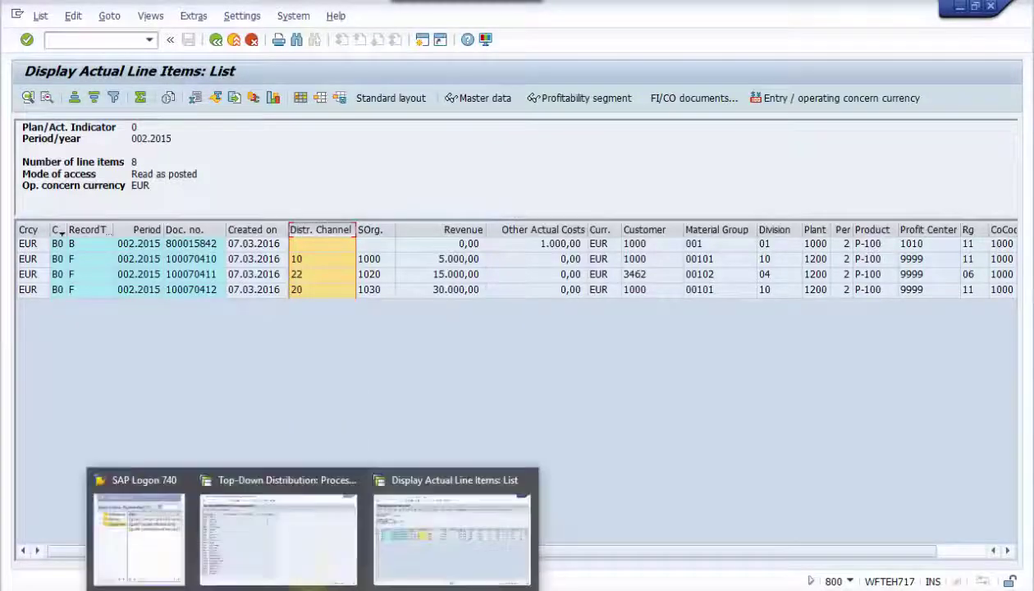
pyautogui.click(312, 577)
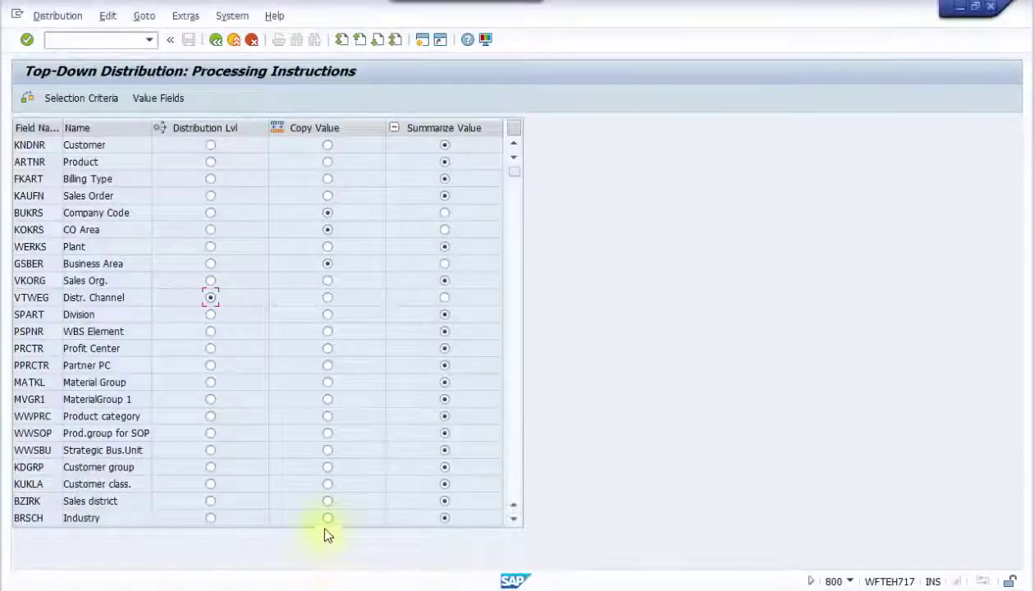
# Step: Set Customer, Product and Plant to Copy Value, checking the Customer, Material Group and Plant columns in the line items list
pyautogui.click(327, 146)
pyautogui.click(327, 162)
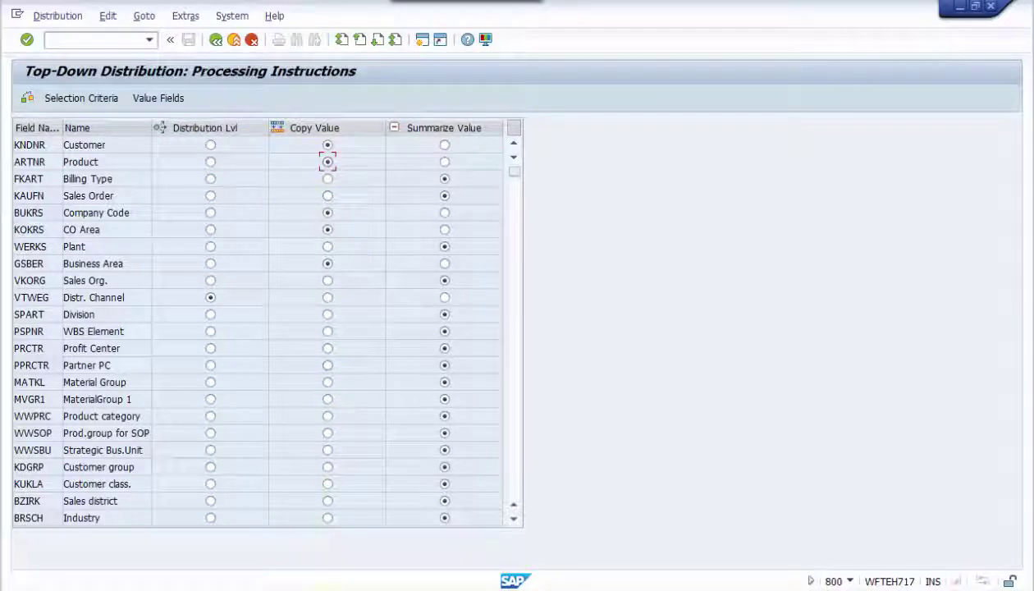
pyautogui.moveTo(346, 578)
pyautogui.click(397, 560)
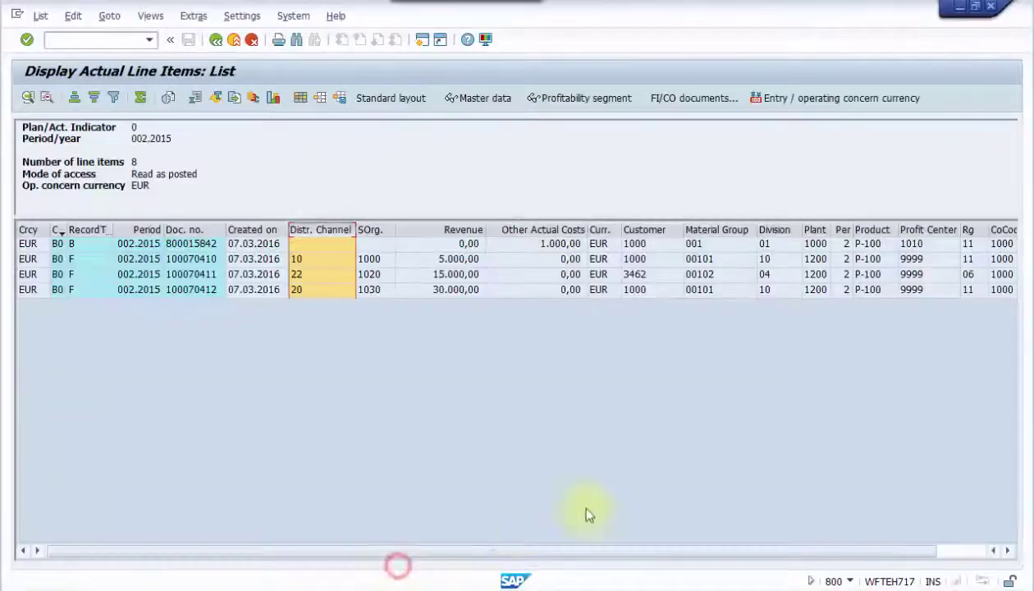
pyautogui.click(646, 231)
pyautogui.click(696, 232)
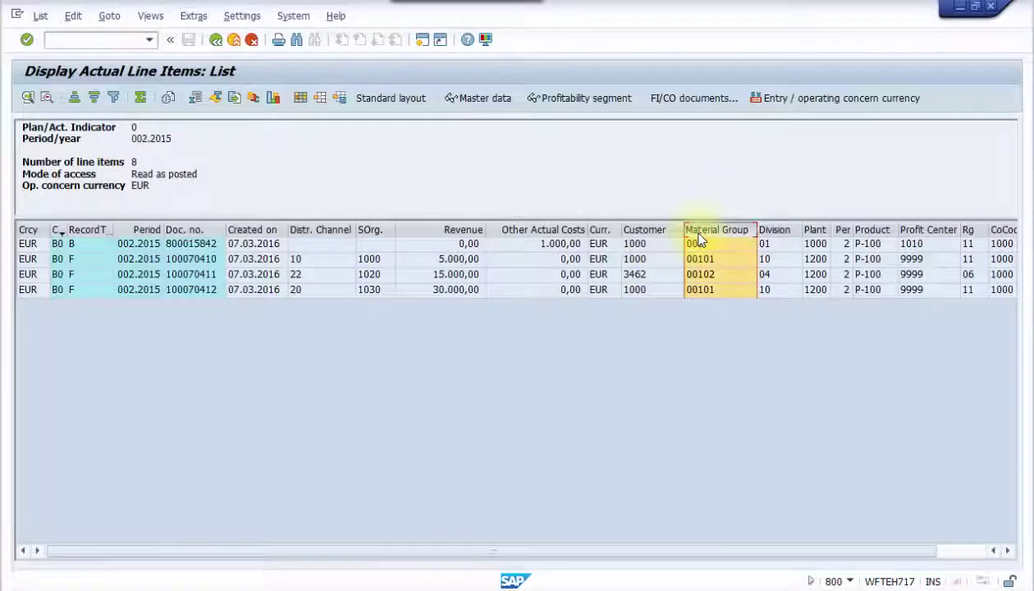
pyautogui.click(809, 229)
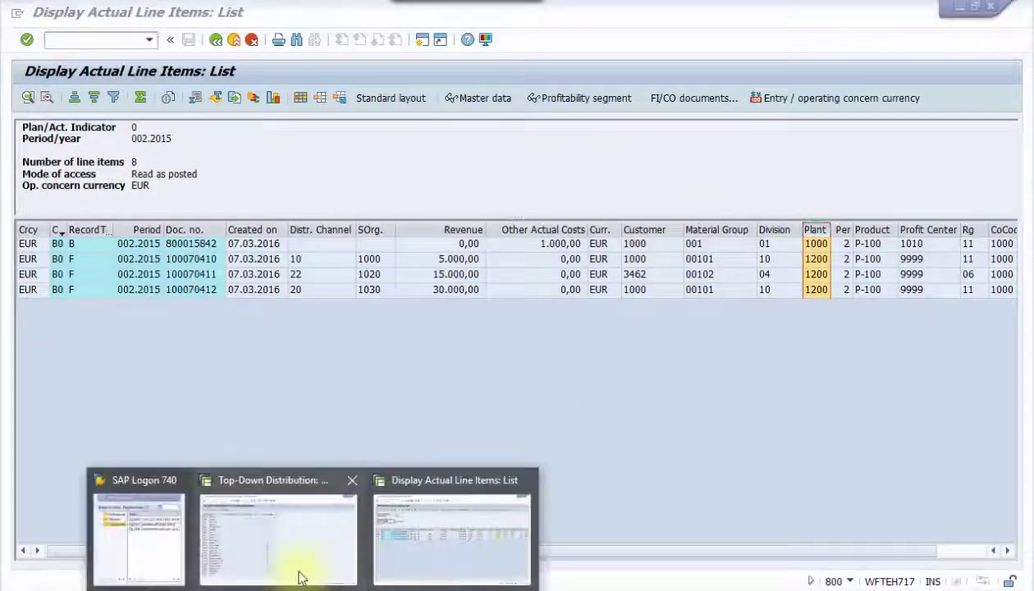
pyautogui.click(300, 576)
# Step: Open the value fields, deselect all of them and mark only VV366 Other Actual Costs for distribution
pyautogui.click(153, 99)
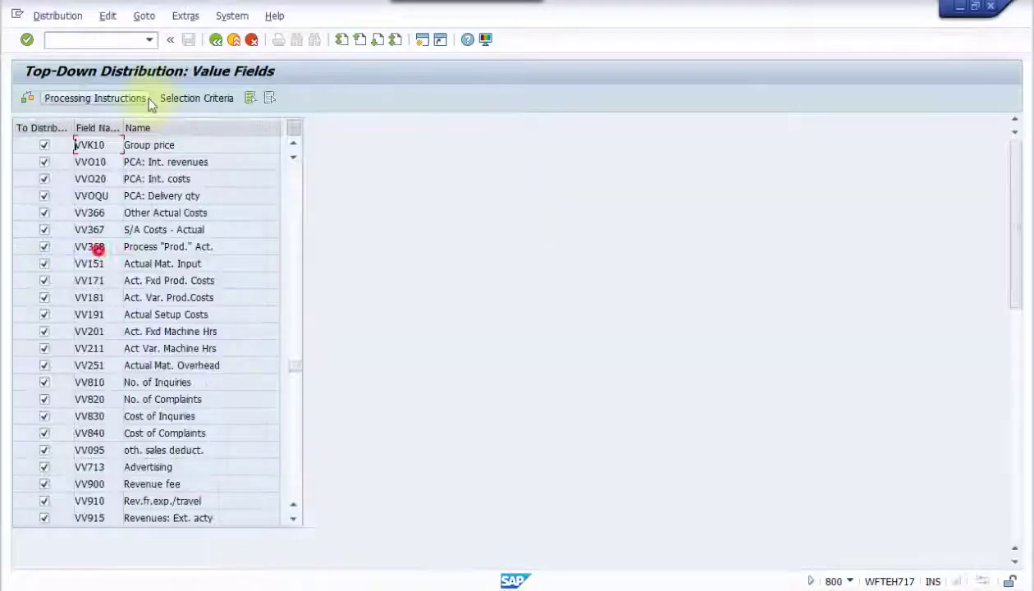
pyautogui.click(268, 99)
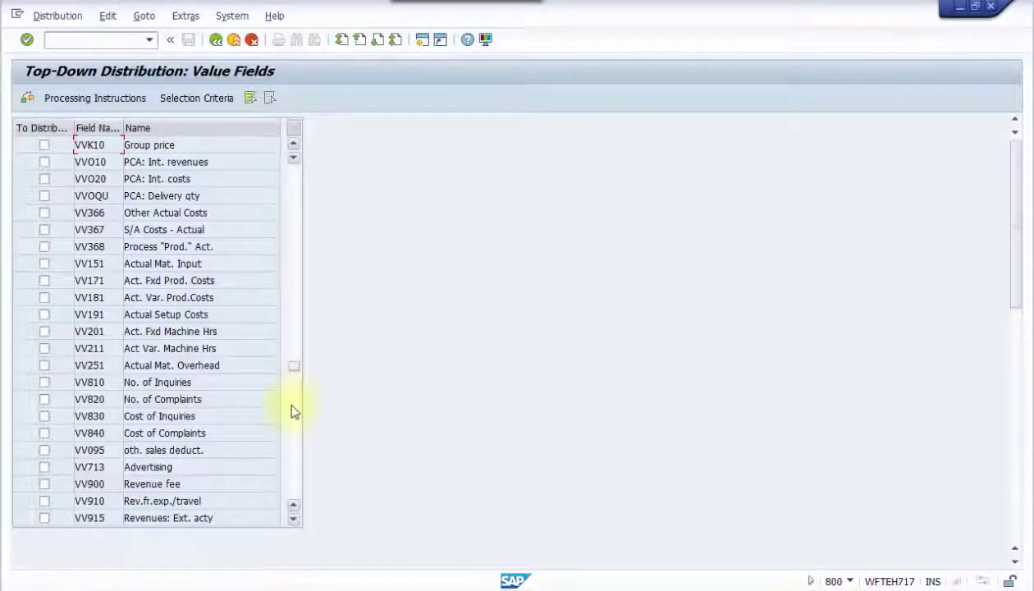
pyautogui.scroll(-1, 294, 410)
pyautogui.scroll(2, 295, 411)
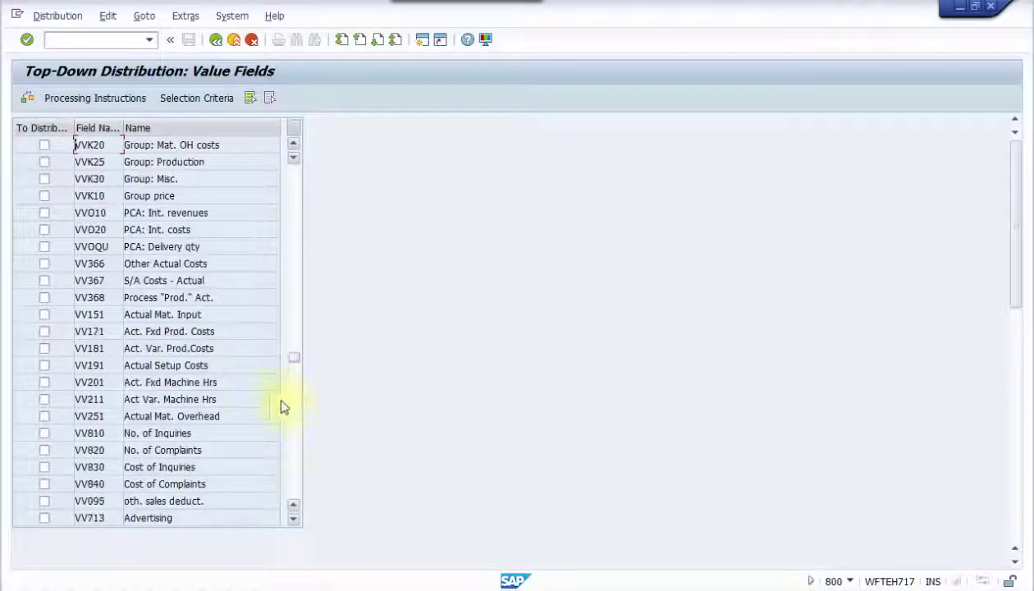
pyautogui.doubleClick(102, 263)
pyautogui.doubleClick(231, 261)
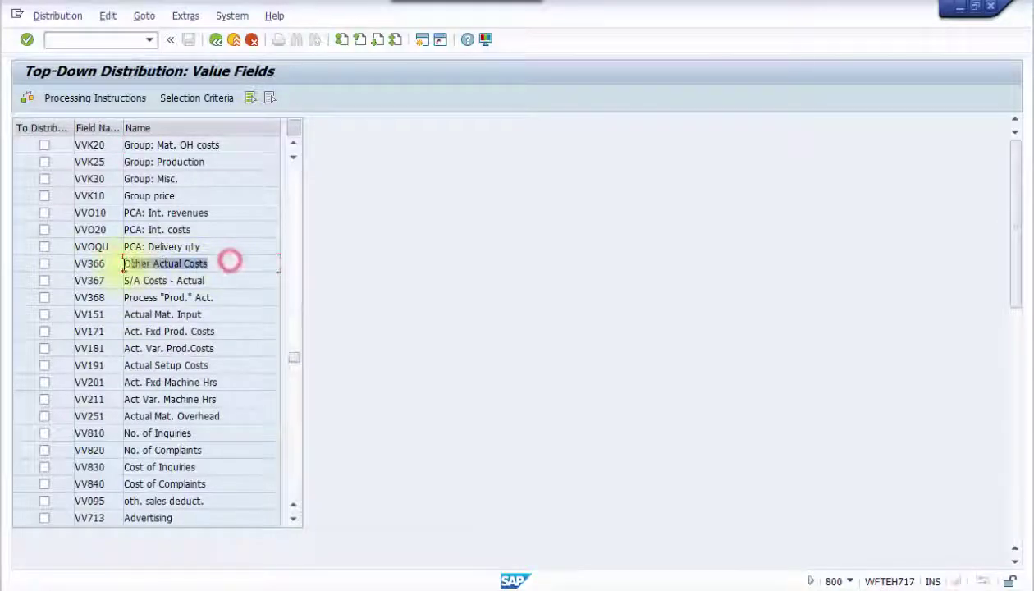
pyautogui.click(45, 263)
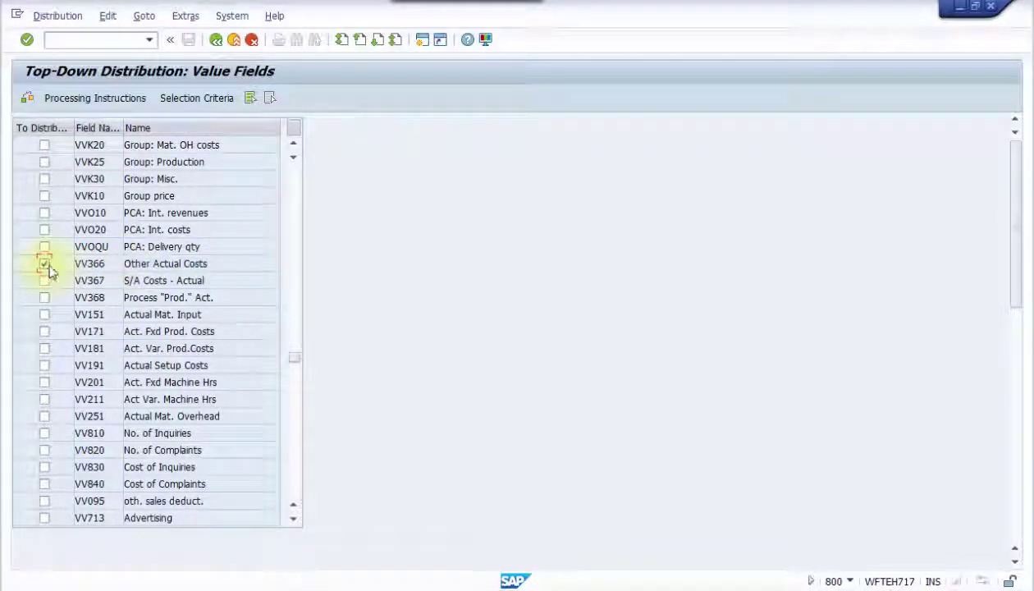
# Step: Examine the Other Actual Costs column of the record type B line in the actual line items list
pyautogui.moveTo(316, 584)
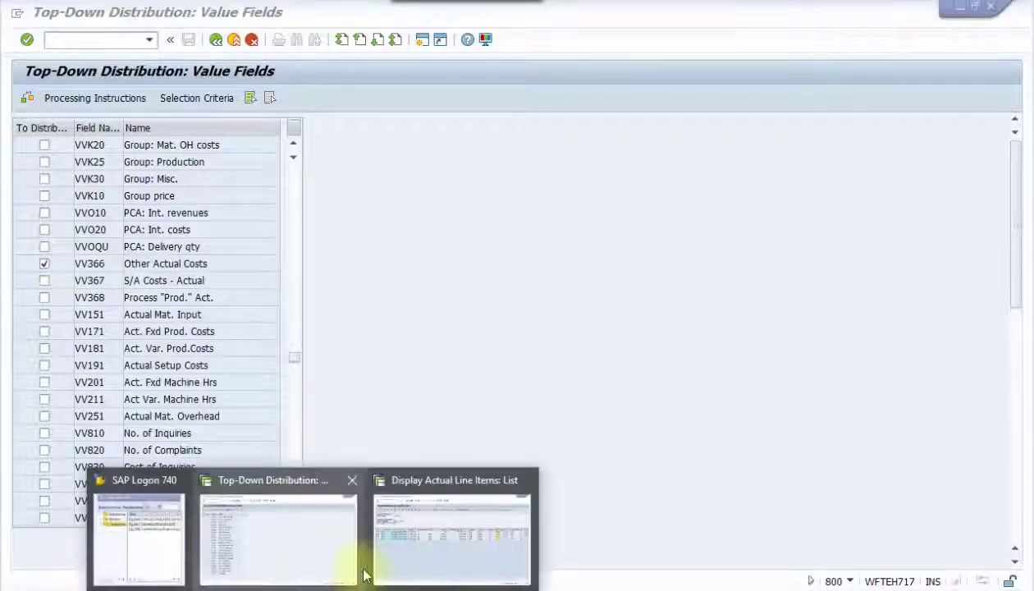
pyautogui.click(383, 566)
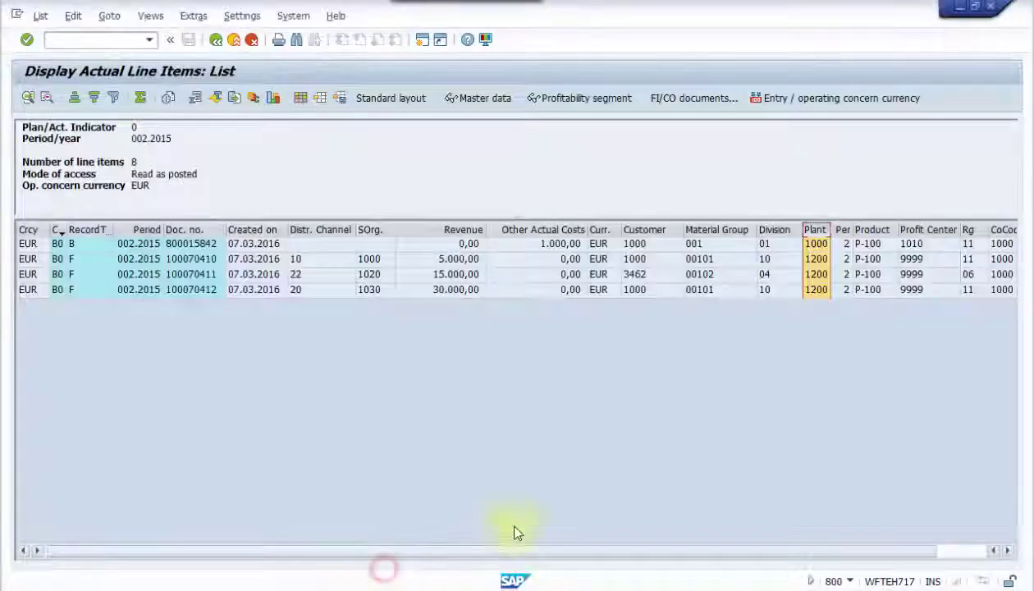
pyautogui.click(544, 231)
pyautogui.click(543, 245)
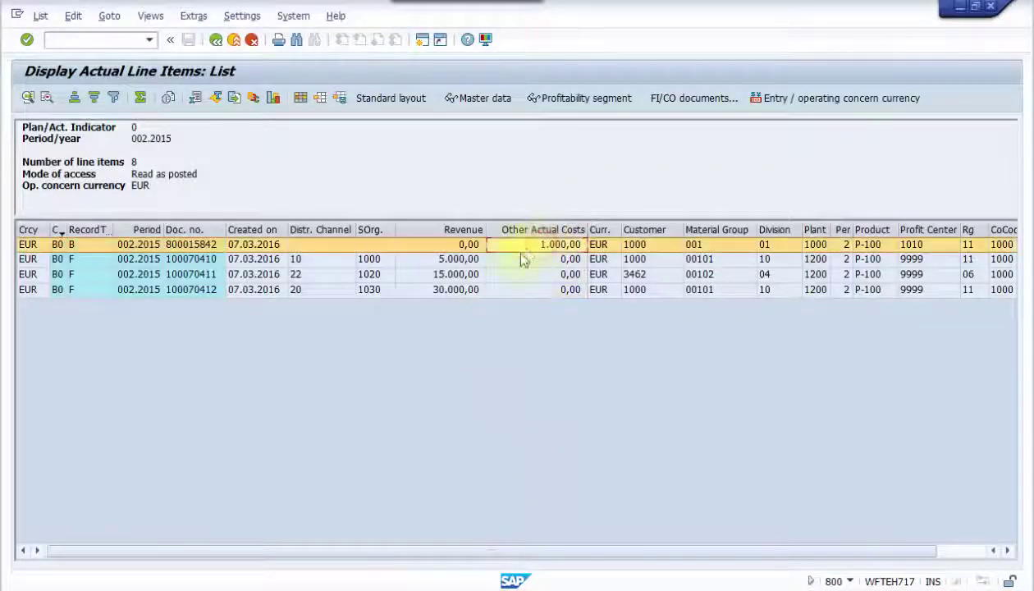
pyautogui.click(315, 584)
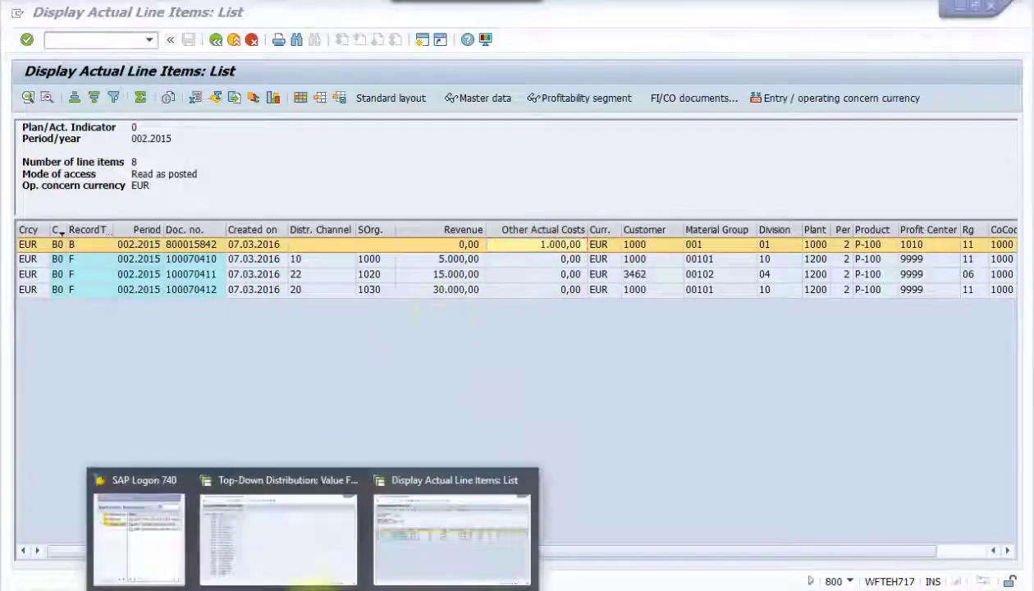
# Step: Return to Top-Down Distribution, open the selection criteria and go to the Distr. Channel characteristic value
pyautogui.click(293, 552)
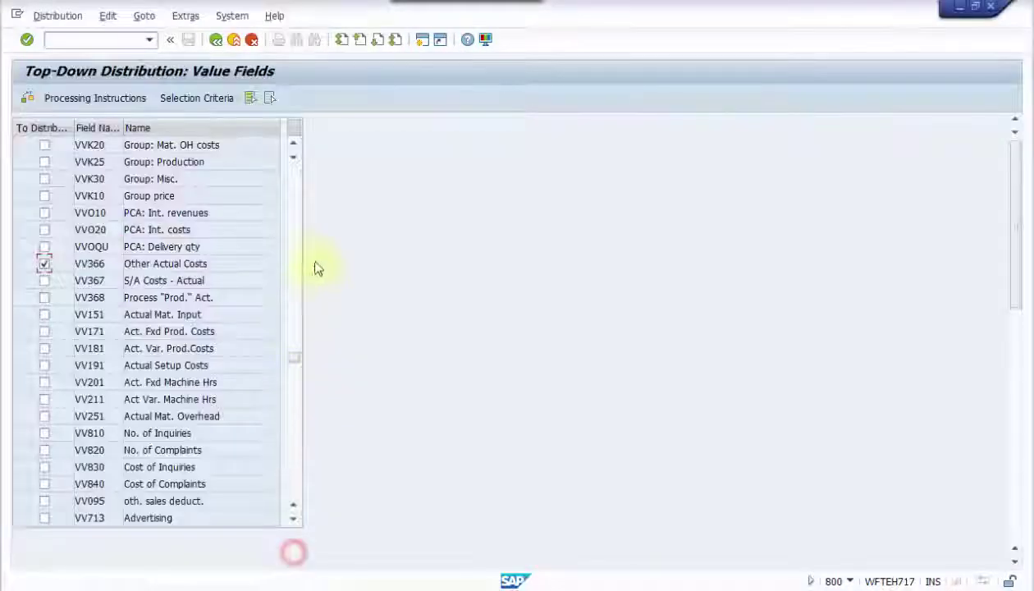
pyautogui.click(201, 100)
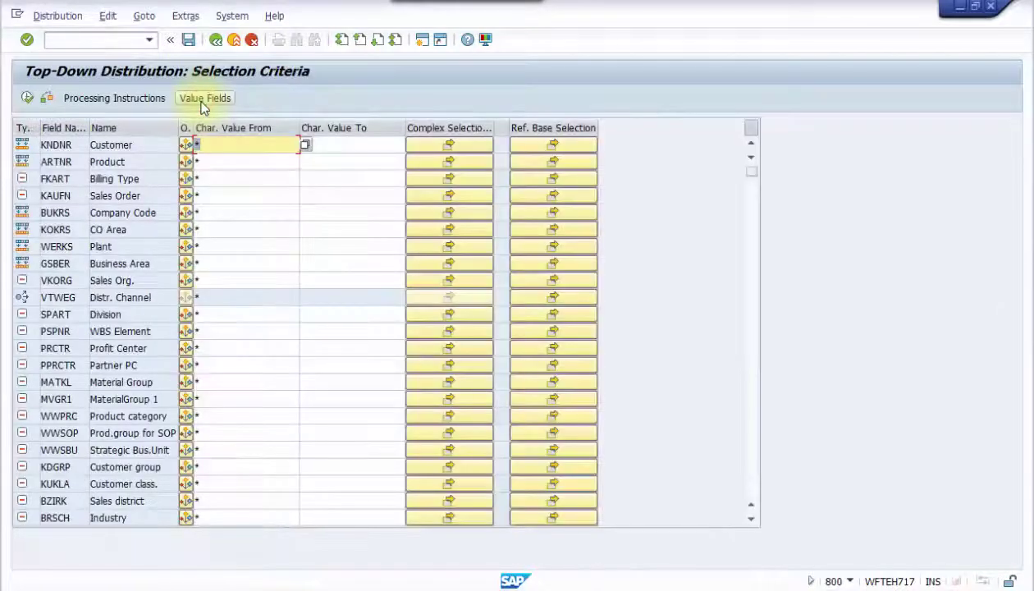
pyautogui.click(238, 298)
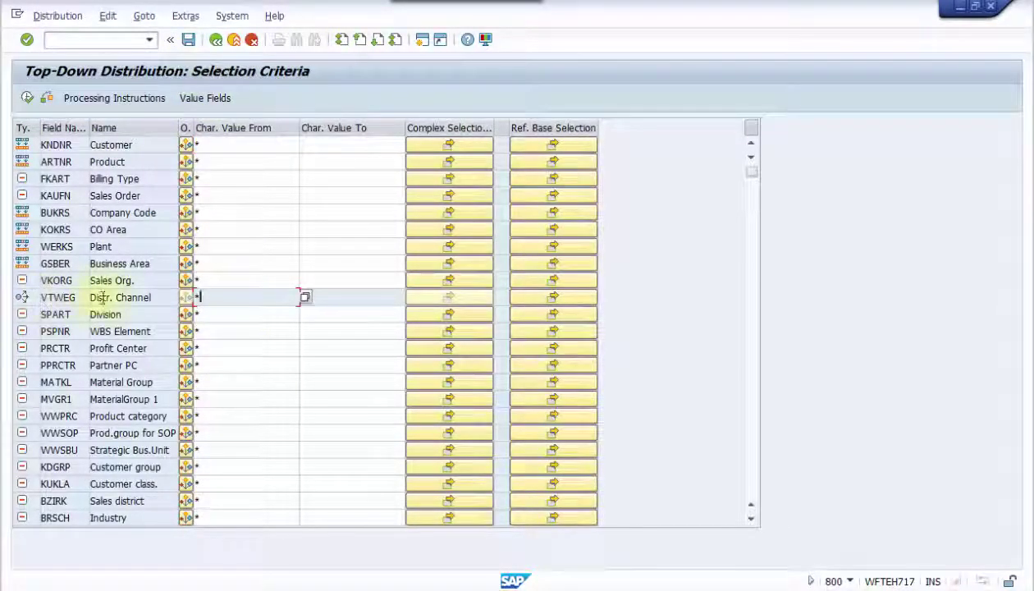
# Step: Review the remaining characteristics in the selection criteria and save the settings as variant 002.2015new with description 002.2015new
pyautogui.click(350, 293)
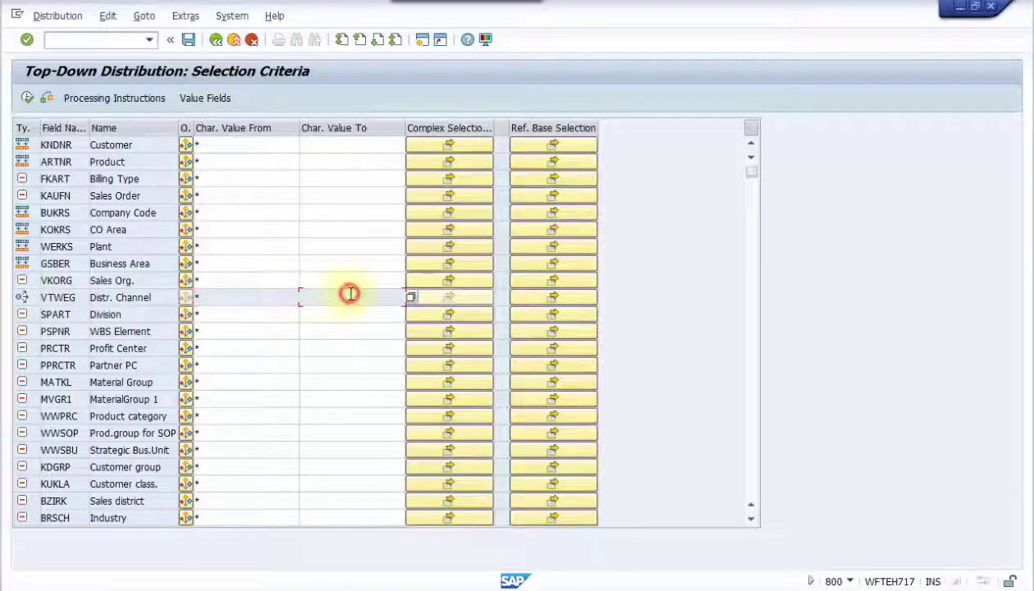
pyautogui.click(755, 353)
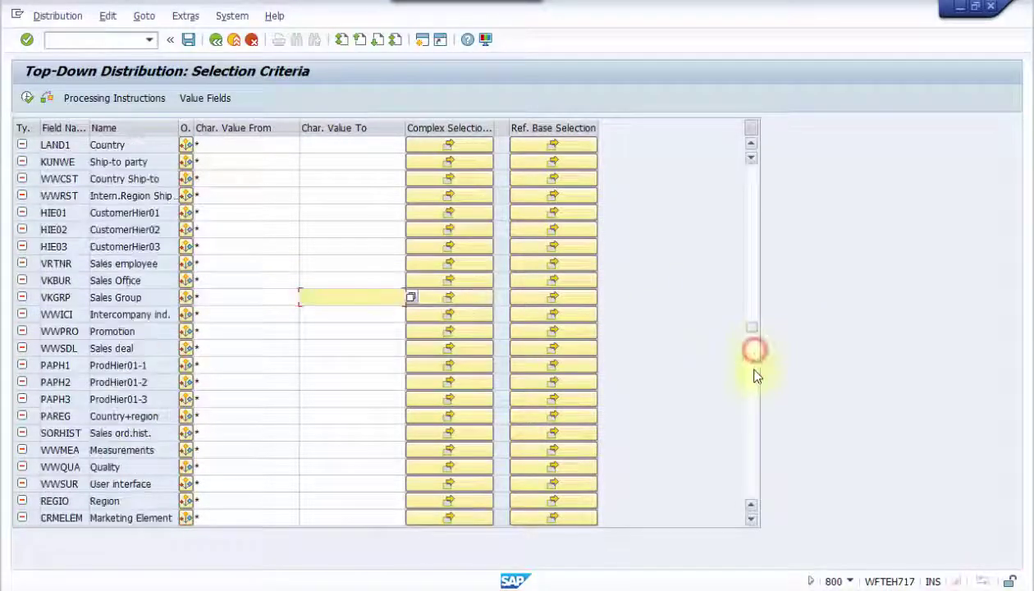
pyautogui.click(752, 381)
pyautogui.click(749, 325)
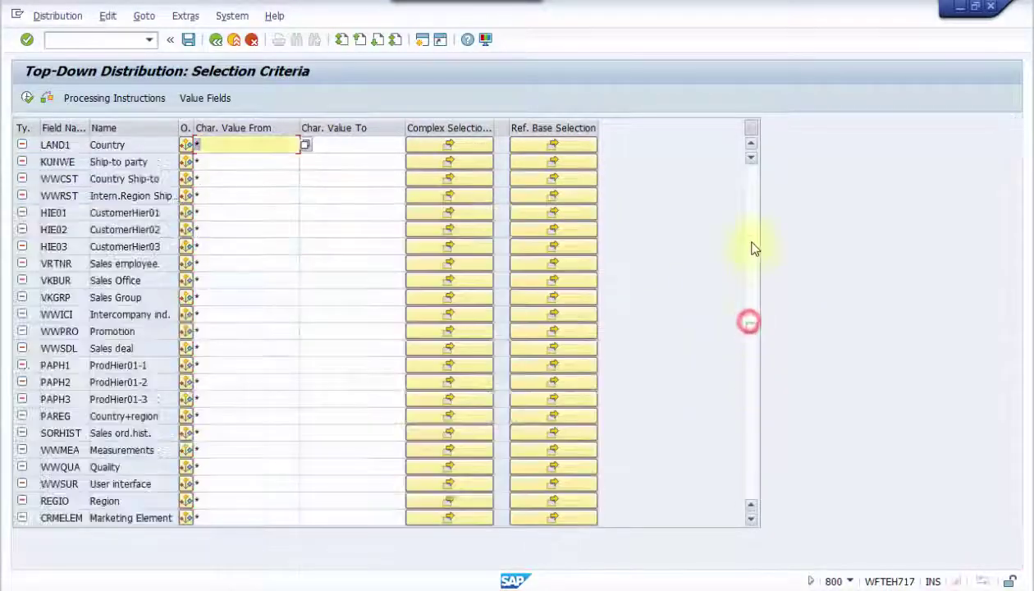
pyautogui.click(750, 238)
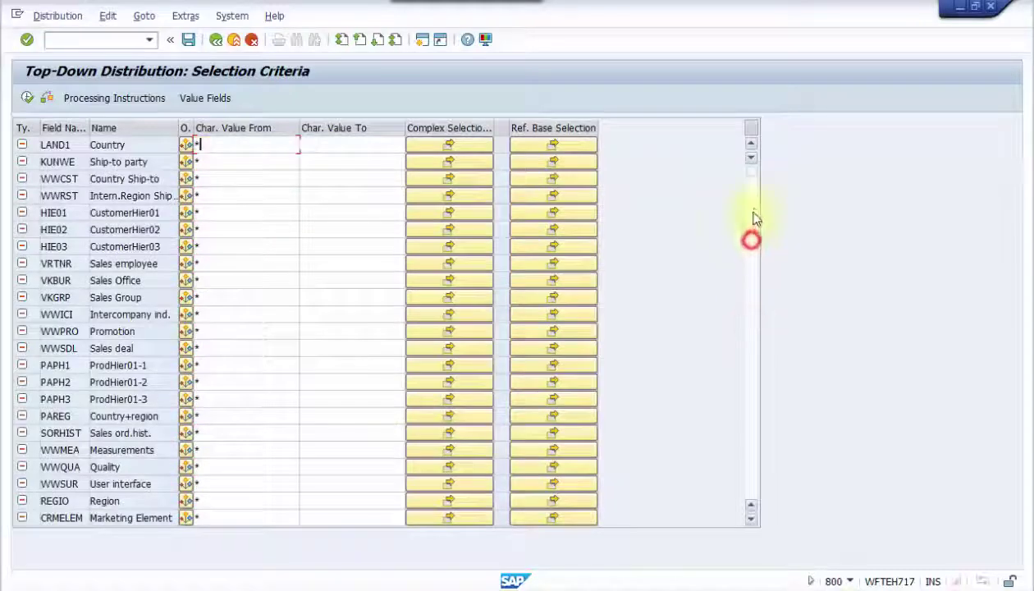
pyautogui.click(188, 39)
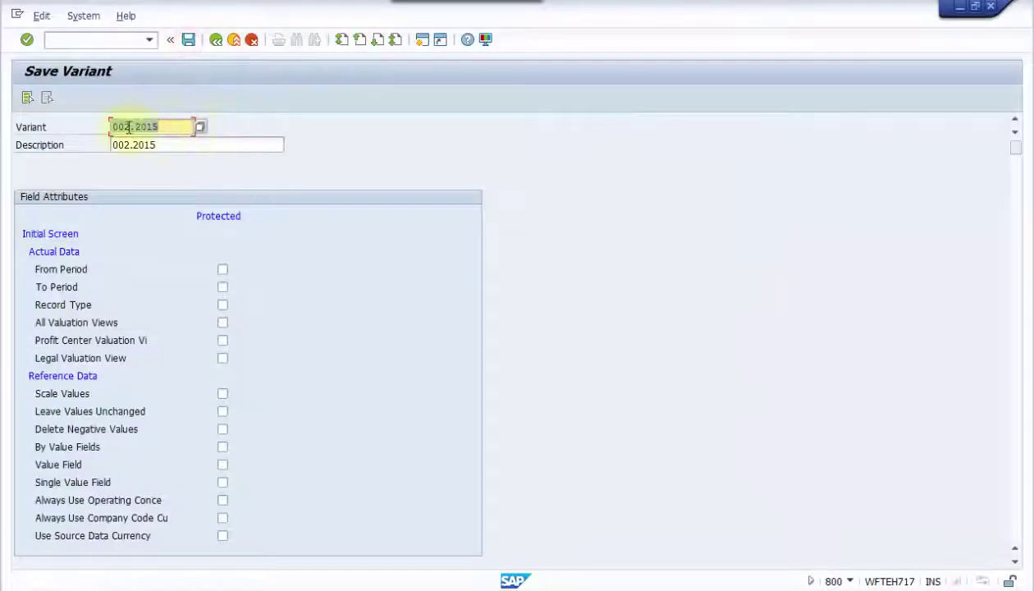
pyautogui.doubleClick(168, 125)
pyautogui.click(166, 126)
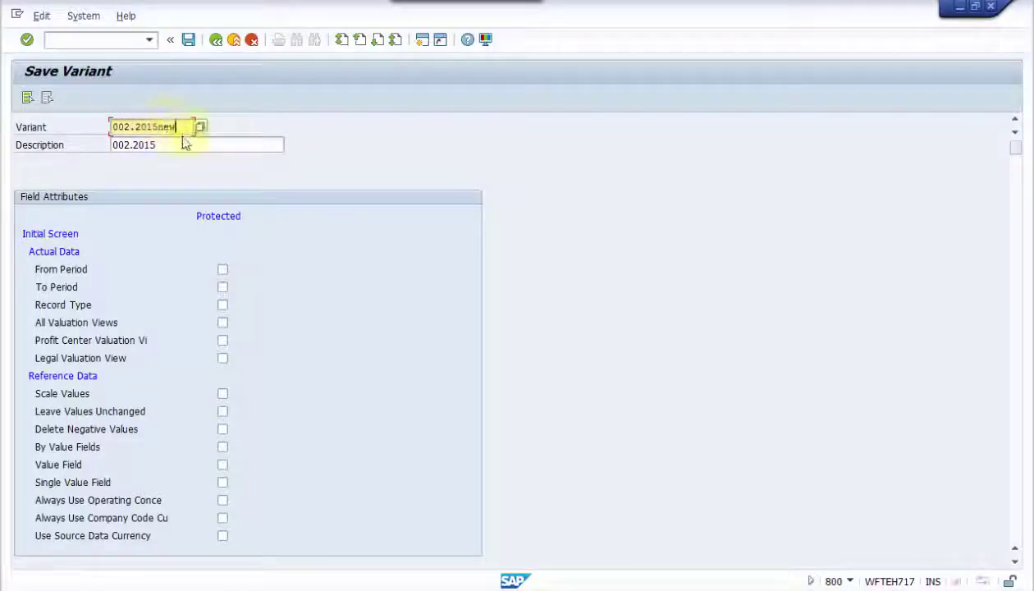
pyautogui.click(174, 143)
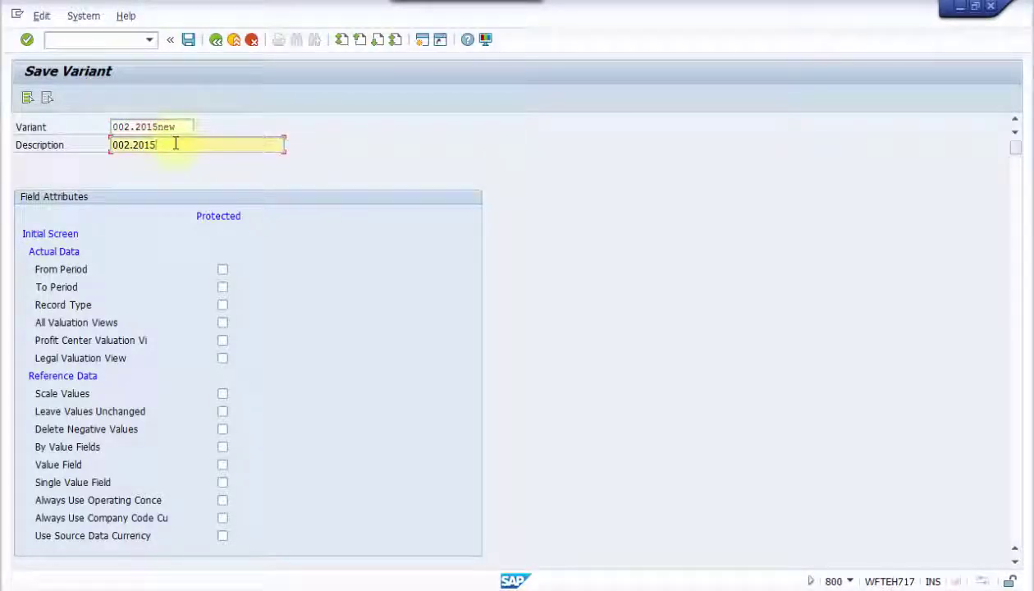
pyautogui.write('new')
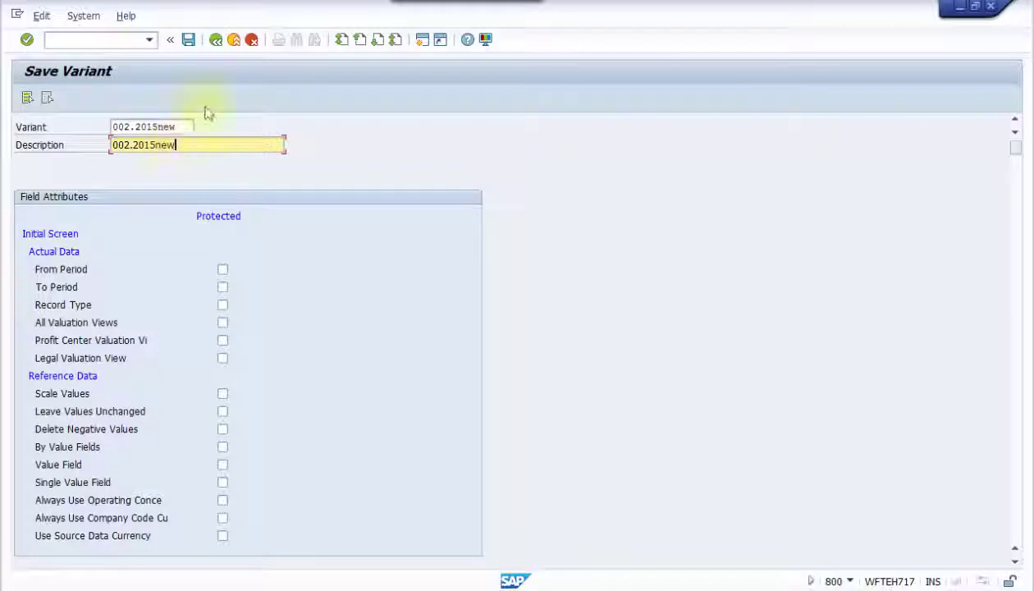
pyautogui.click(189, 41)
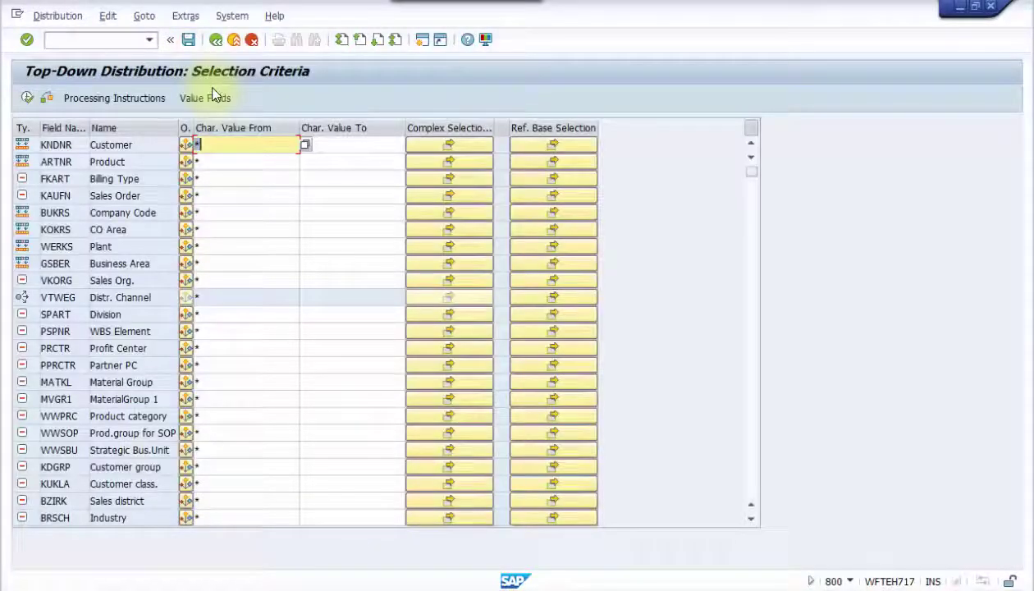
# Step: Execute the distribution as a test run and examine the sender results, including the Relevant for Distribution column, in the log
pyautogui.click(28, 98)
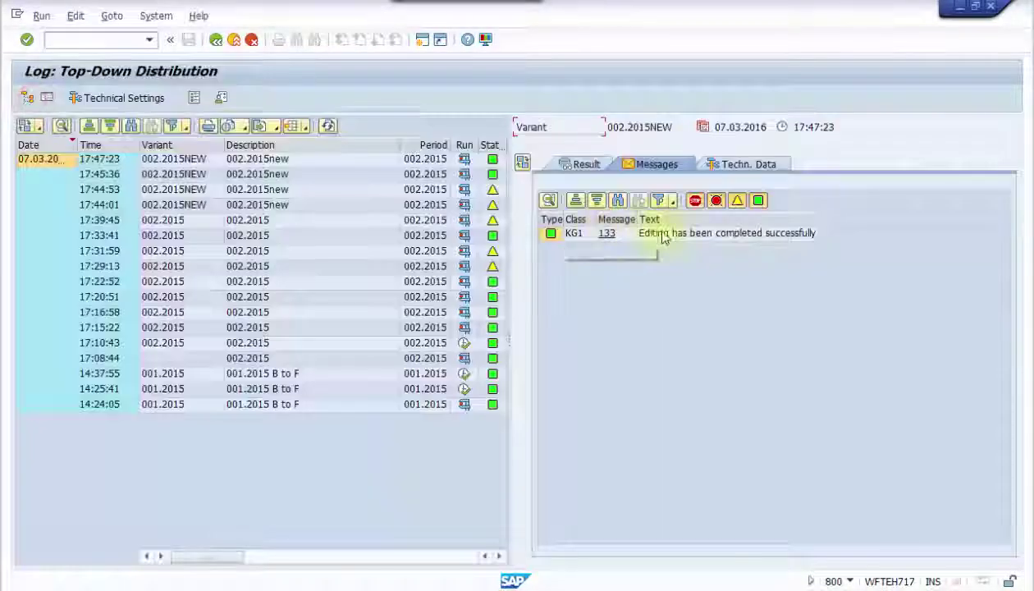
pyautogui.click(586, 164)
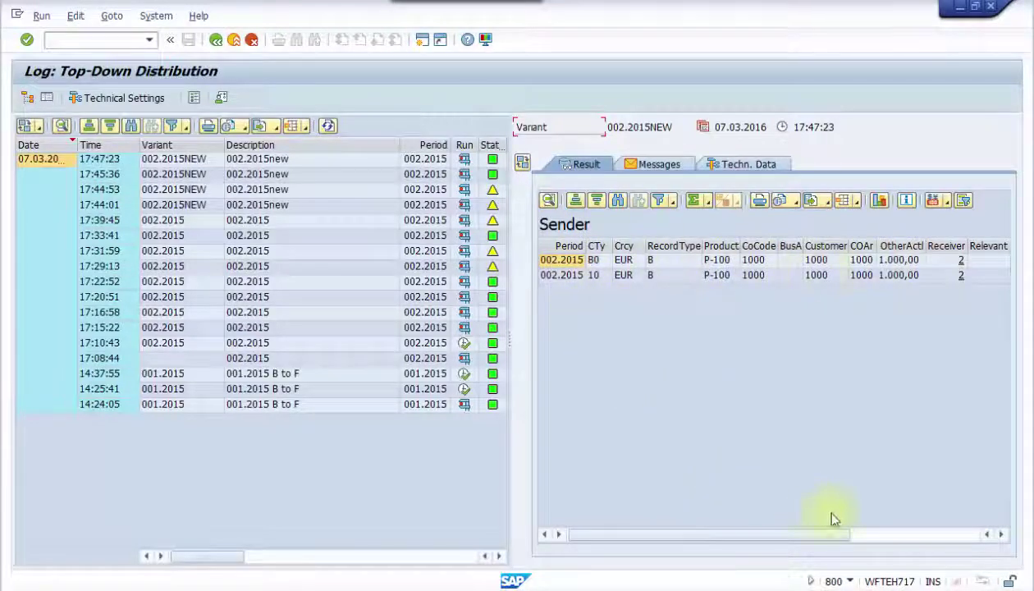
pyautogui.click(850, 533)
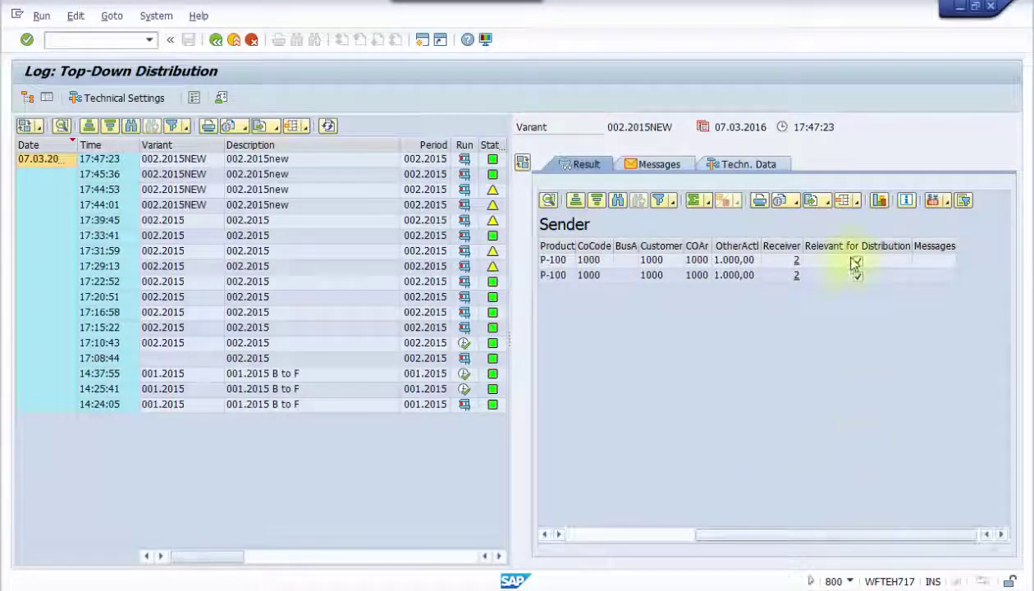
pyautogui.click(686, 539)
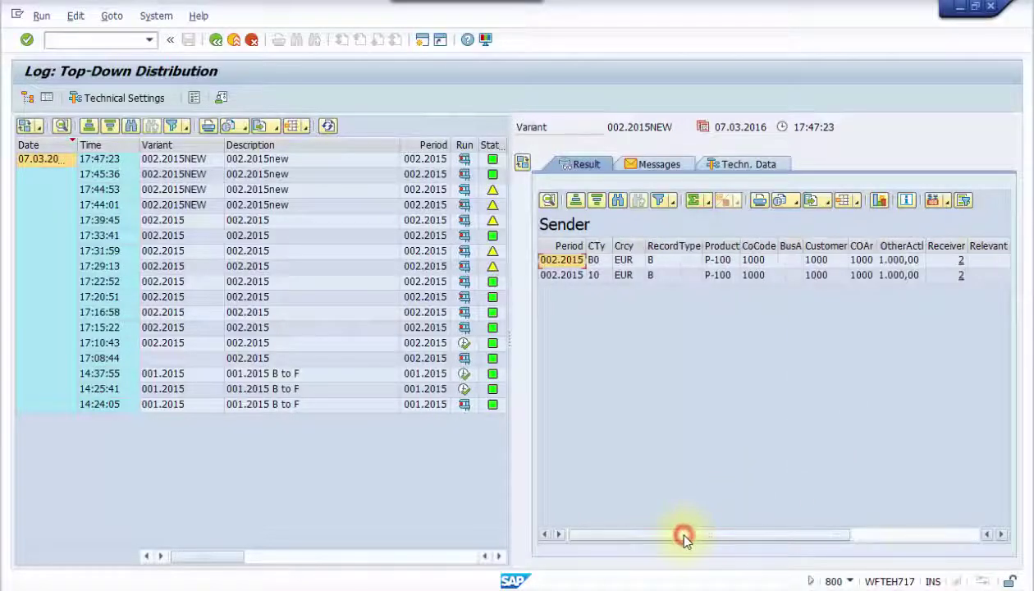
pyautogui.click(164, 160)
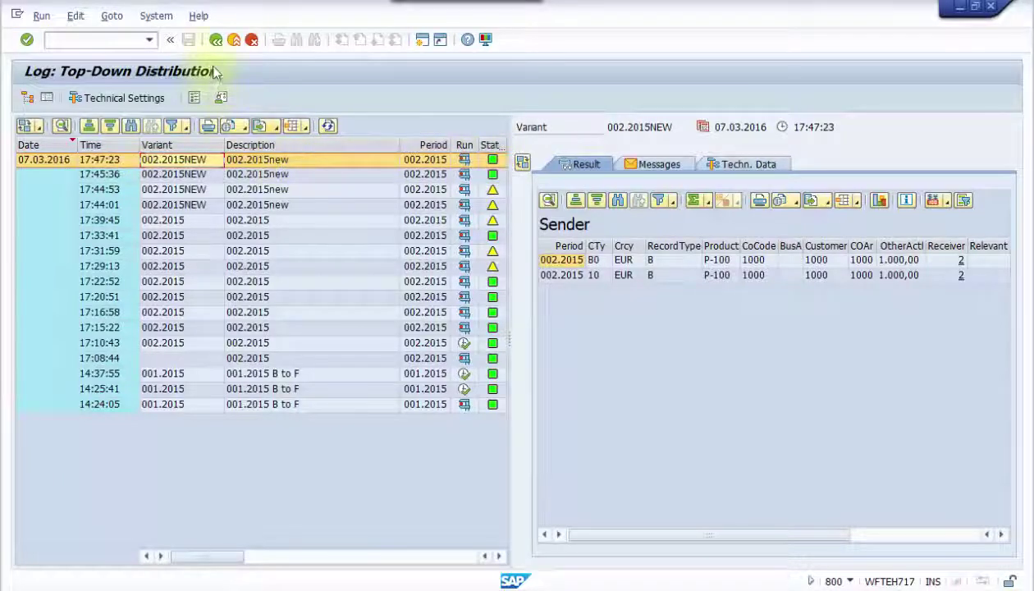
# Step: Return to the Top-Down Distribution initial screen, load variant 002.2015NEW and deselect Test run
pyautogui.click(216, 40)
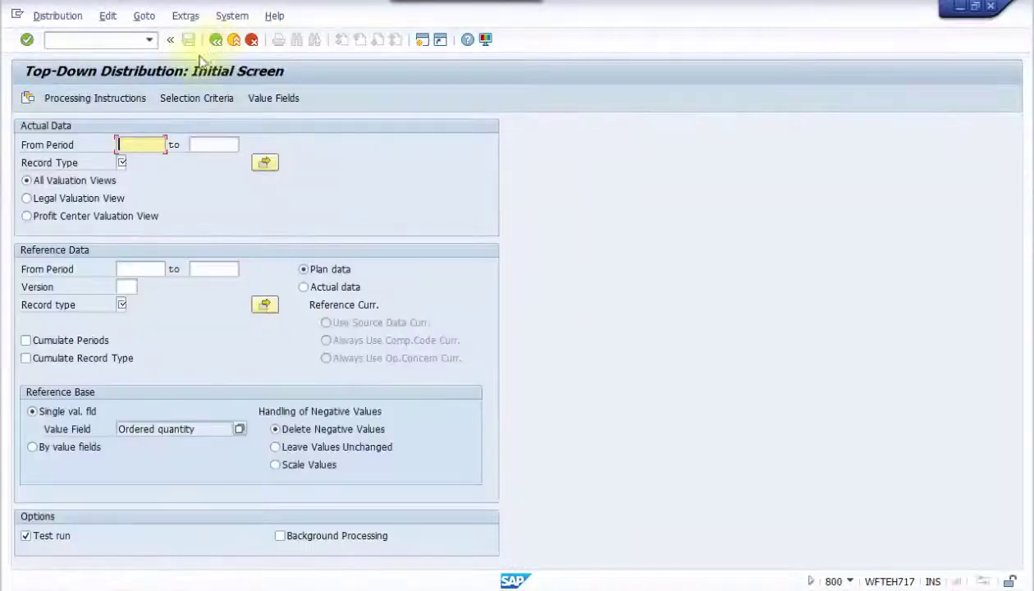
pyautogui.click(27, 98)
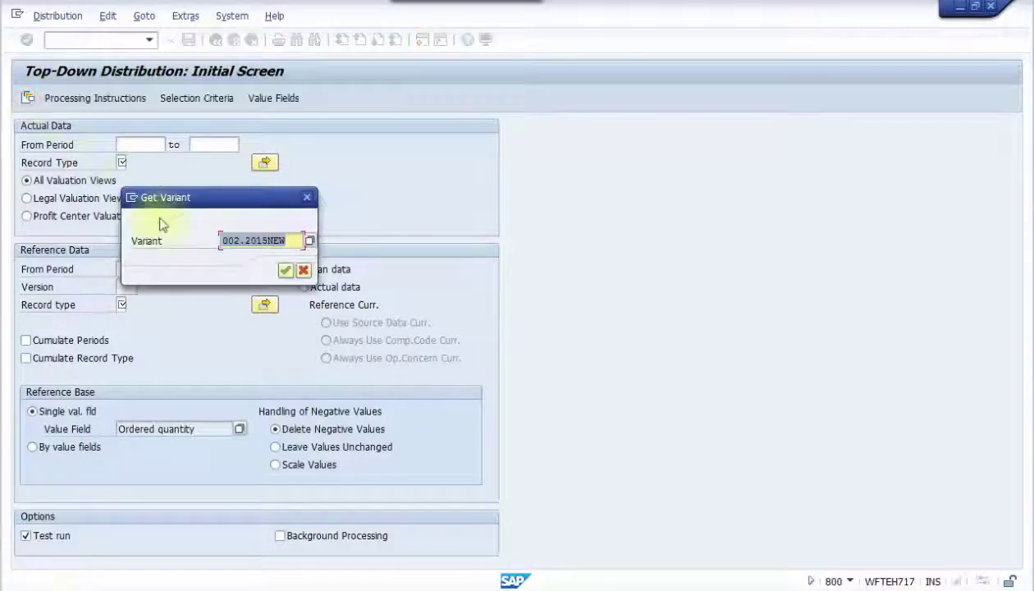
pyautogui.click(284, 269)
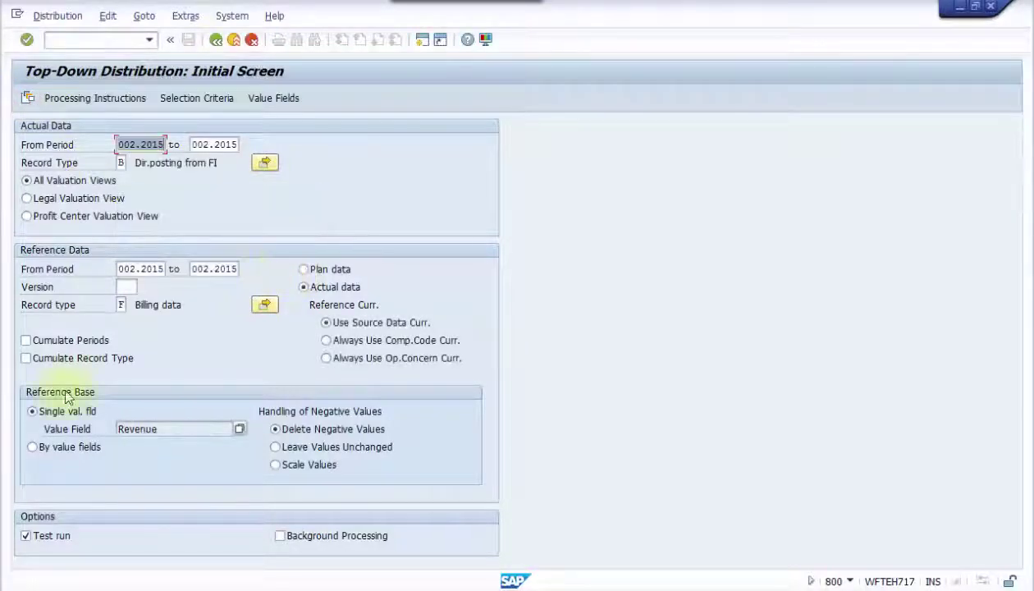
pyautogui.click(27, 535)
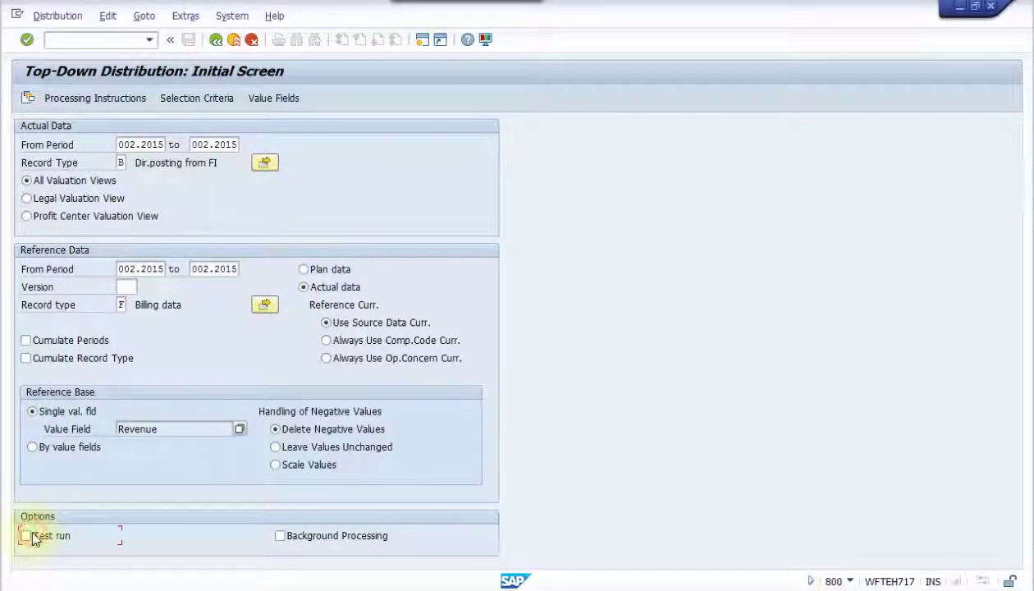
# Step: Check the variant's processing instructions, value fields and selection criteria, and execute the distribution as an update run
pyautogui.click(130, 98)
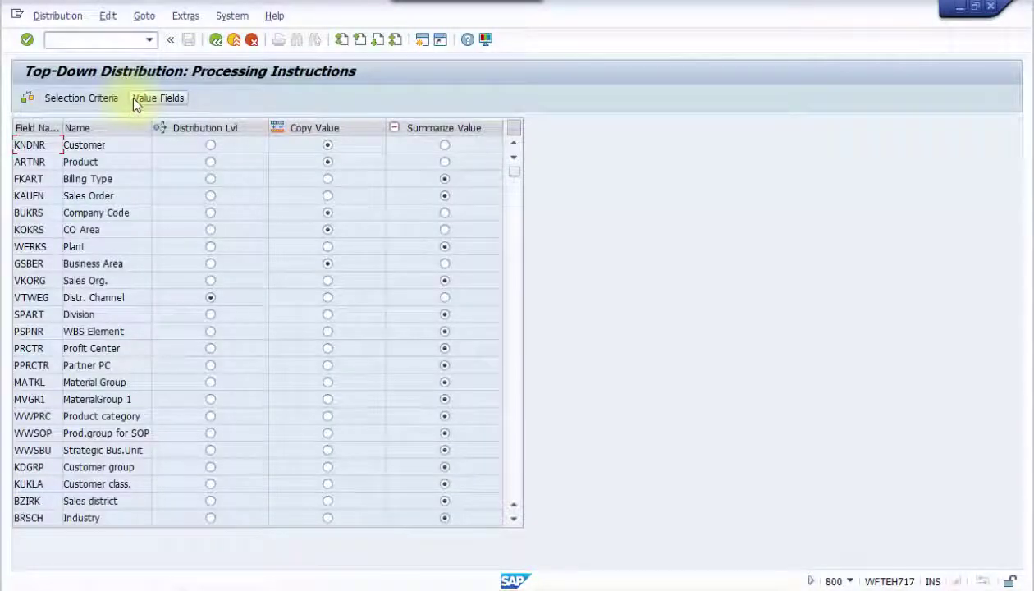
pyautogui.click(141, 98)
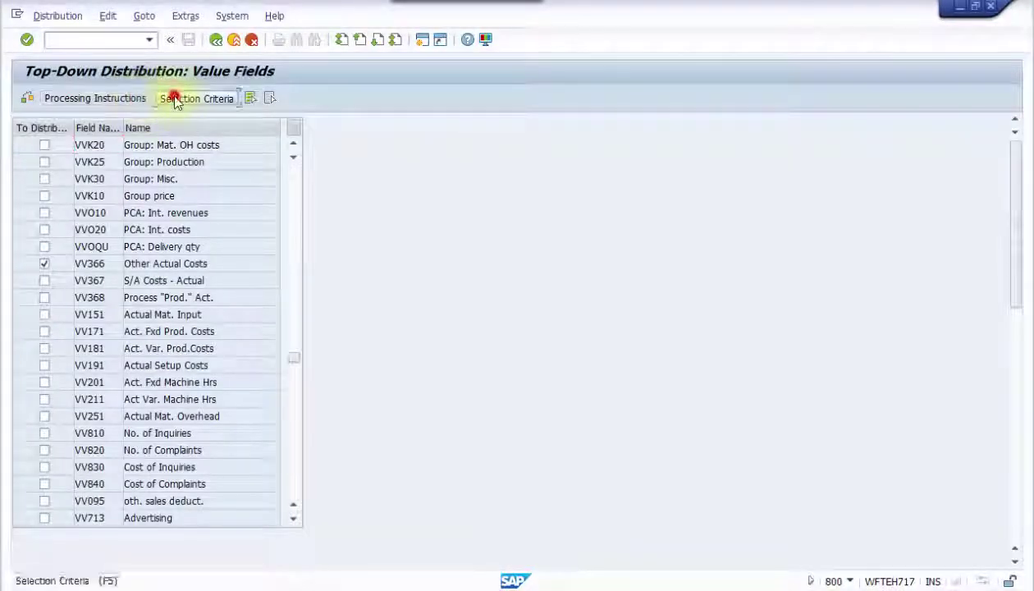
pyautogui.click(174, 97)
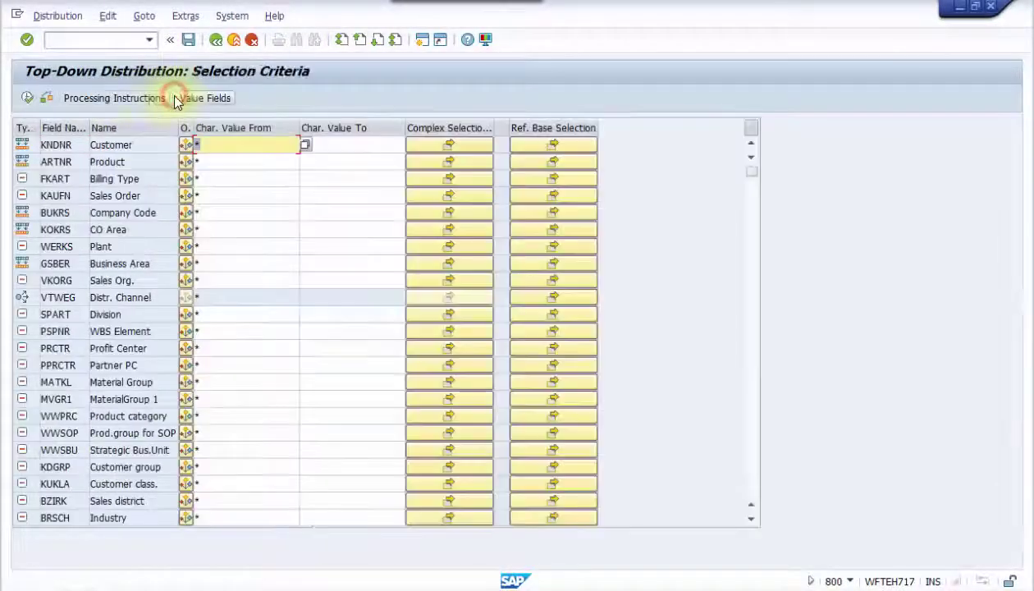
pyautogui.click(28, 98)
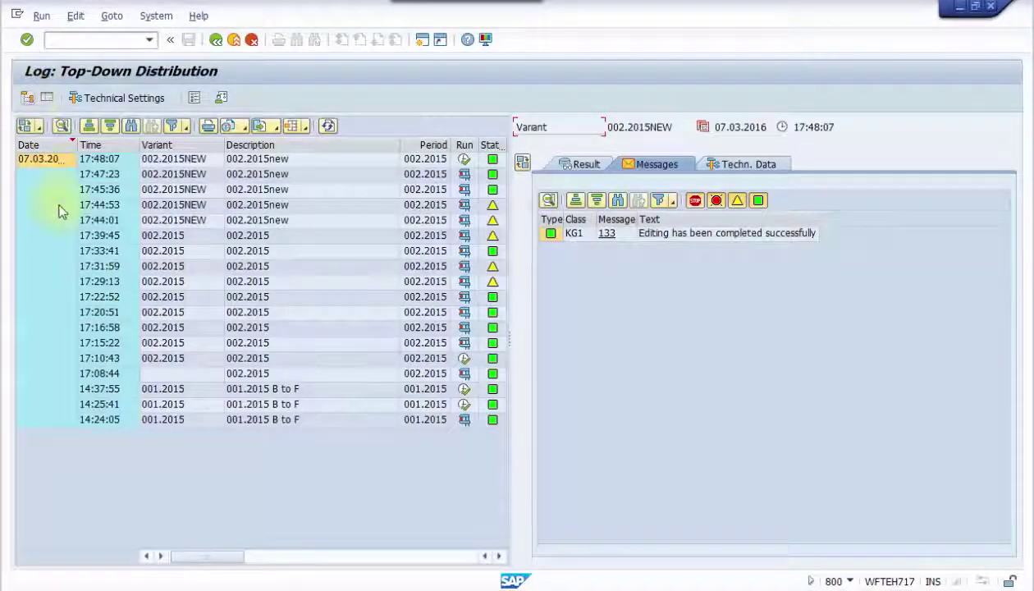
# Step: Select the latest update run in the log and examine its sender results up to the Relevant for Distribution column
pyautogui.click(51, 164)
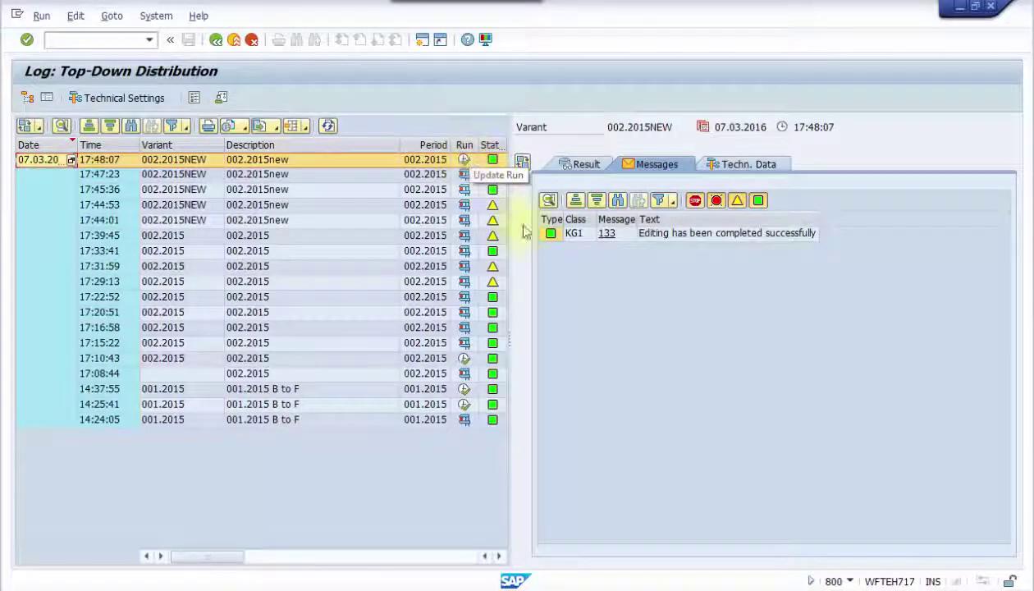
pyautogui.click(586, 165)
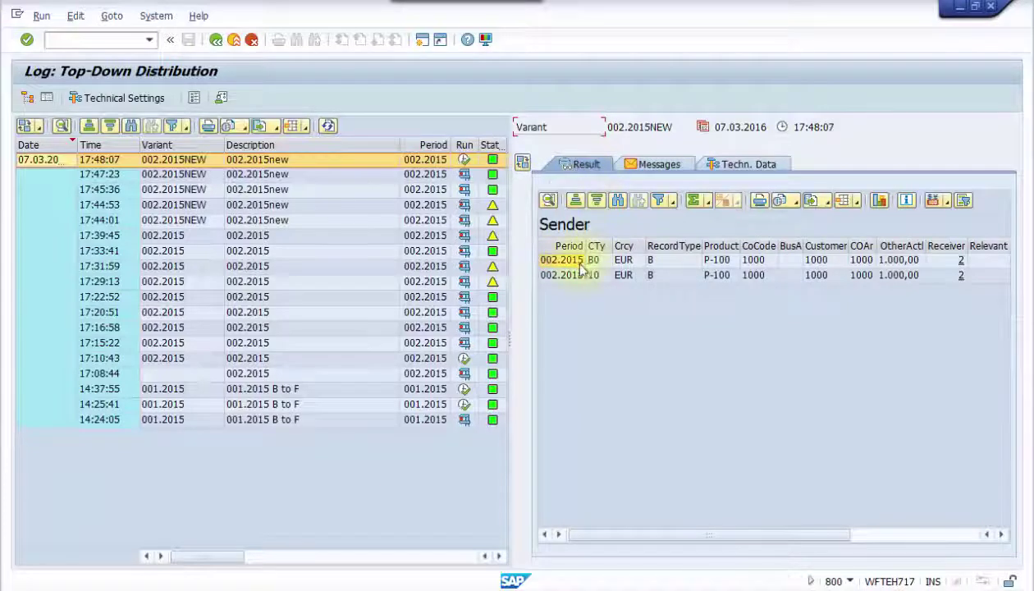
pyautogui.click(574, 263)
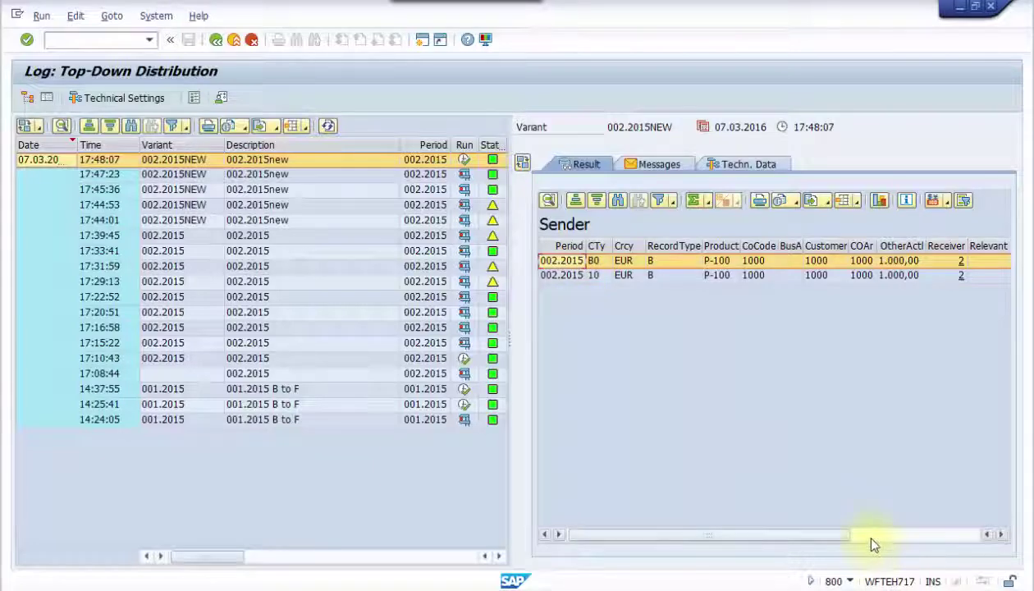
pyautogui.click(872, 535)
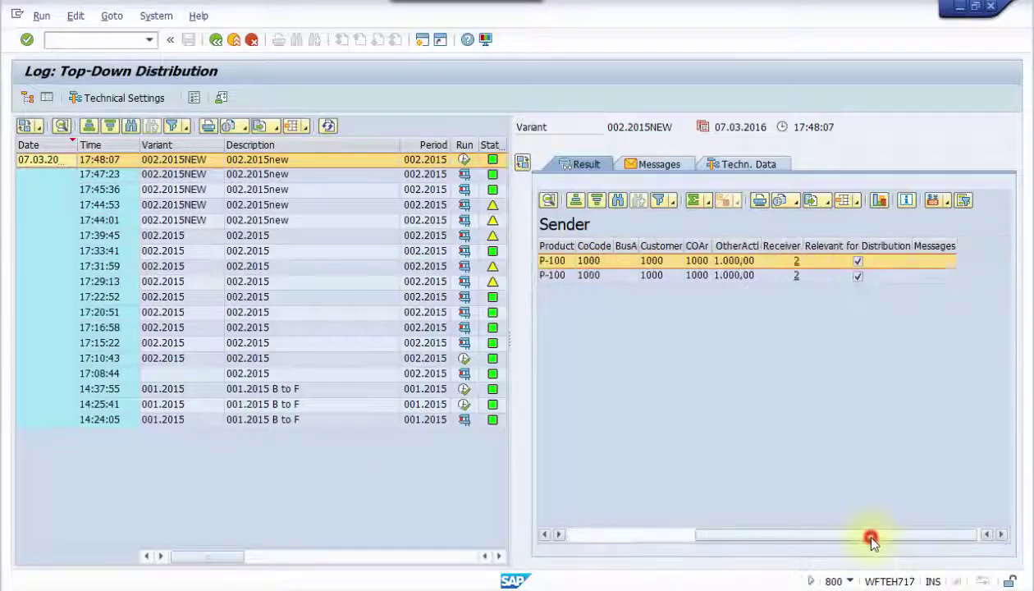
# Step: Examine the receivers of the B0 and 10 currency type sender lines, comparing Revenue and Other Actual Costs per distribution channel
pyautogui.click(793, 263)
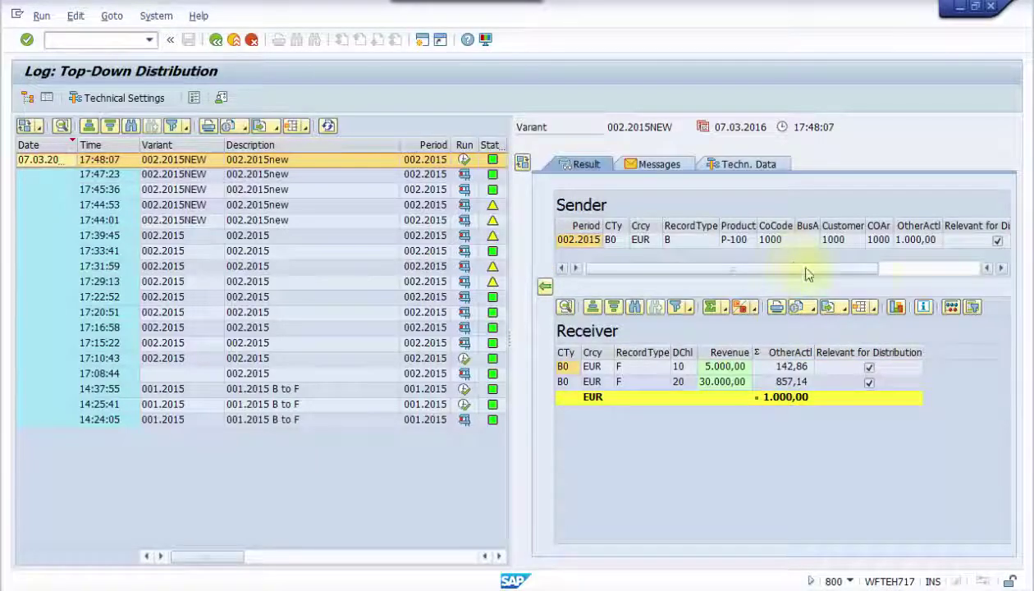
pyautogui.click(889, 270)
pyautogui.moveTo(894, 275); pyautogui.dragTo(763, 270)
pyautogui.click(725, 368)
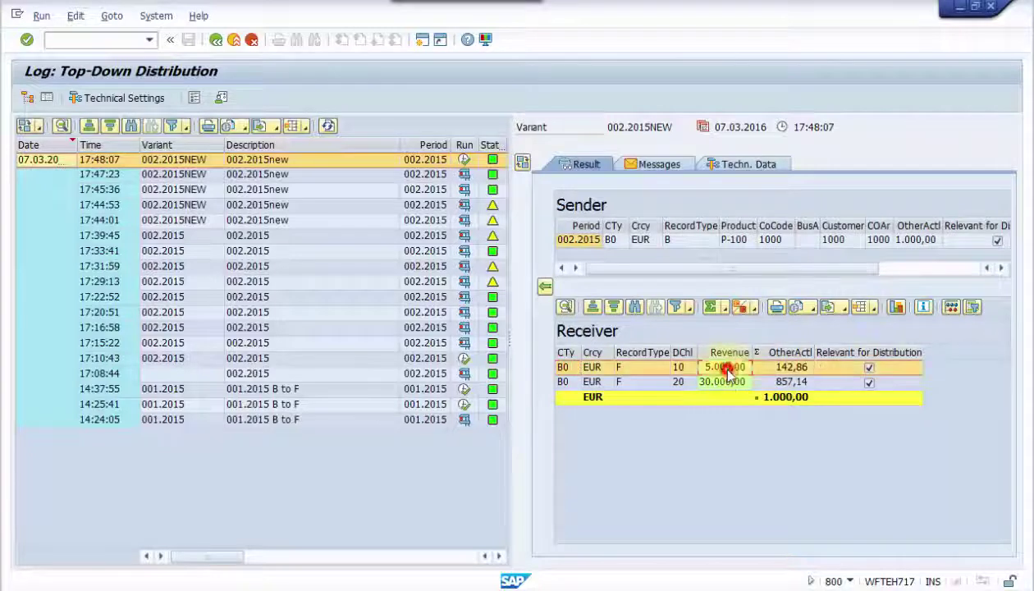
pyautogui.click(722, 383)
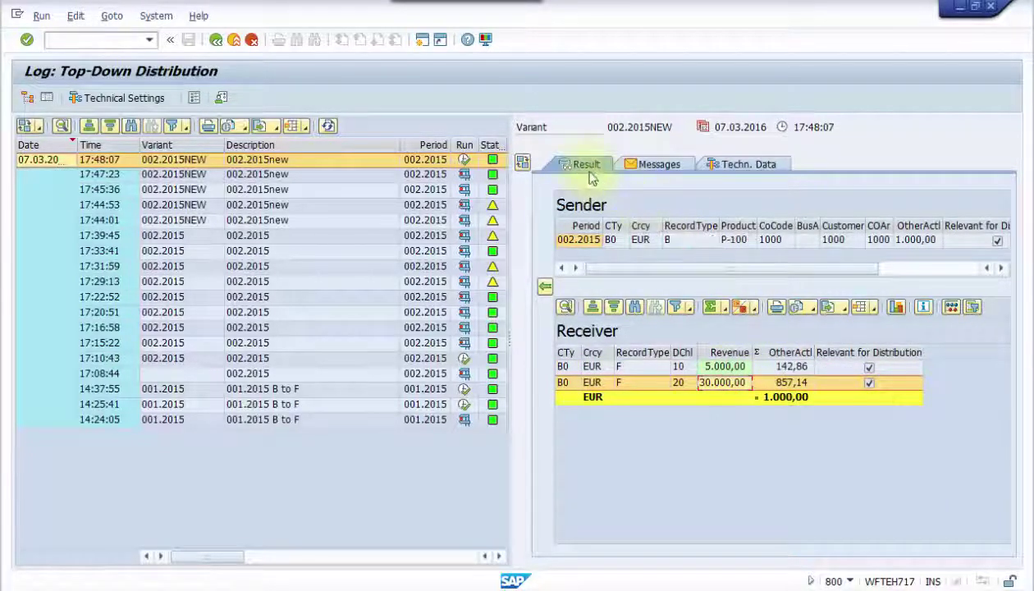
pyautogui.click(545, 286)
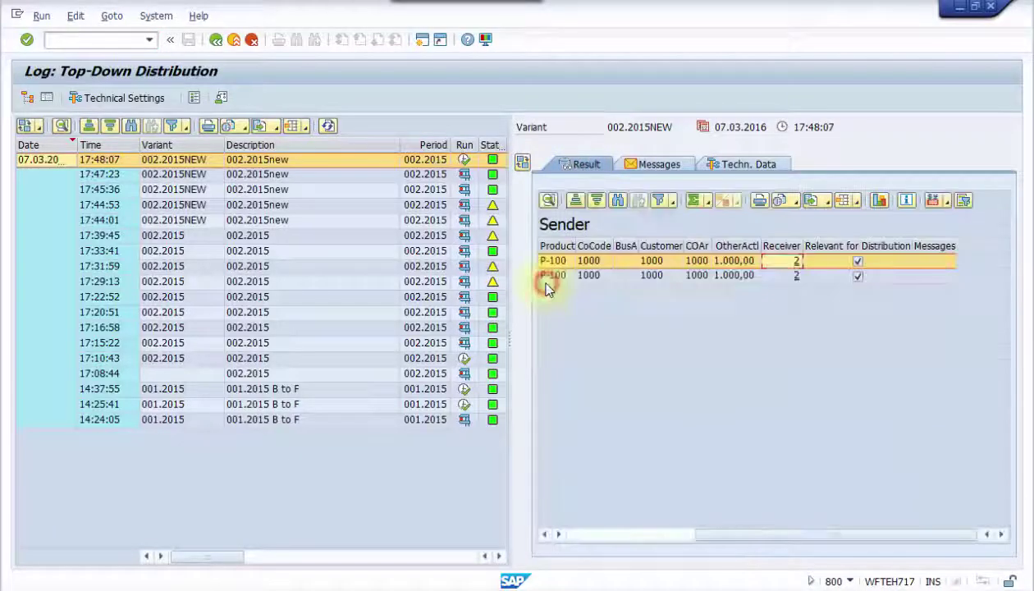
pyautogui.click(795, 279)
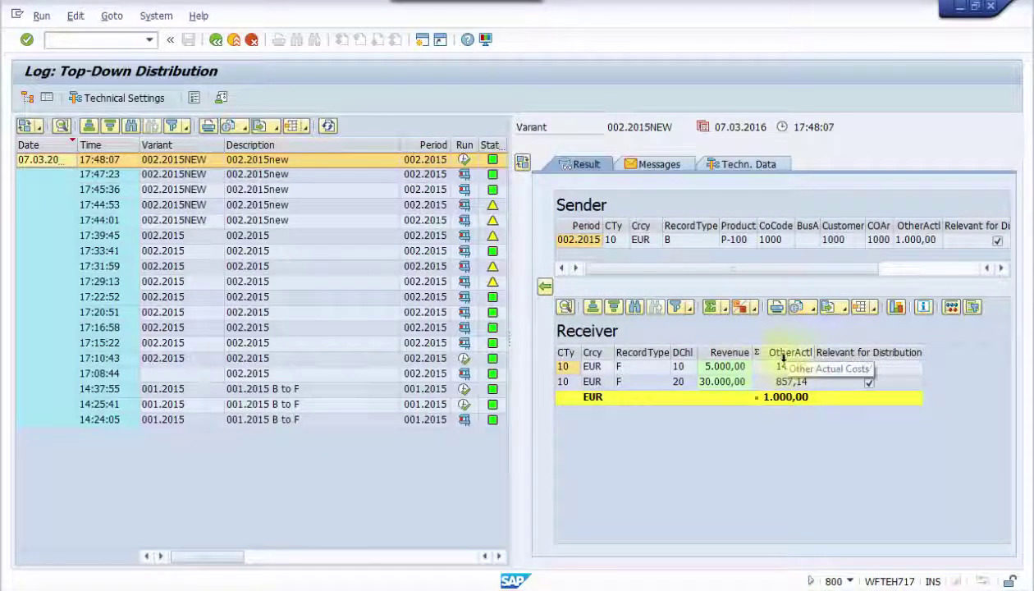
pyautogui.click(545, 287)
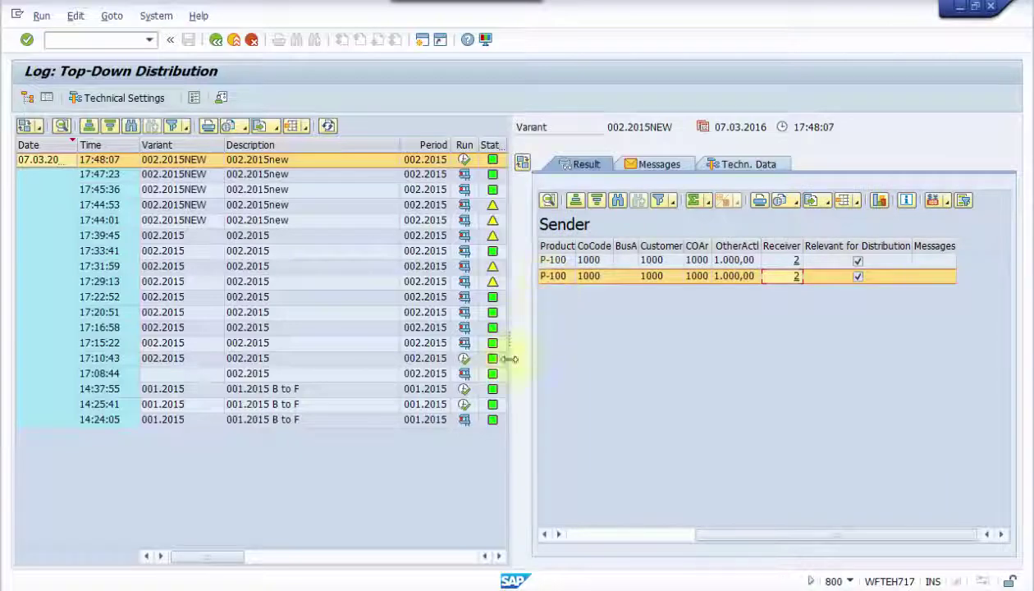
# Step: Switch to the Display Actual Line Items session and rerun the list for period 002.2015 from its initial screen
pyautogui.moveTo(312, 584)
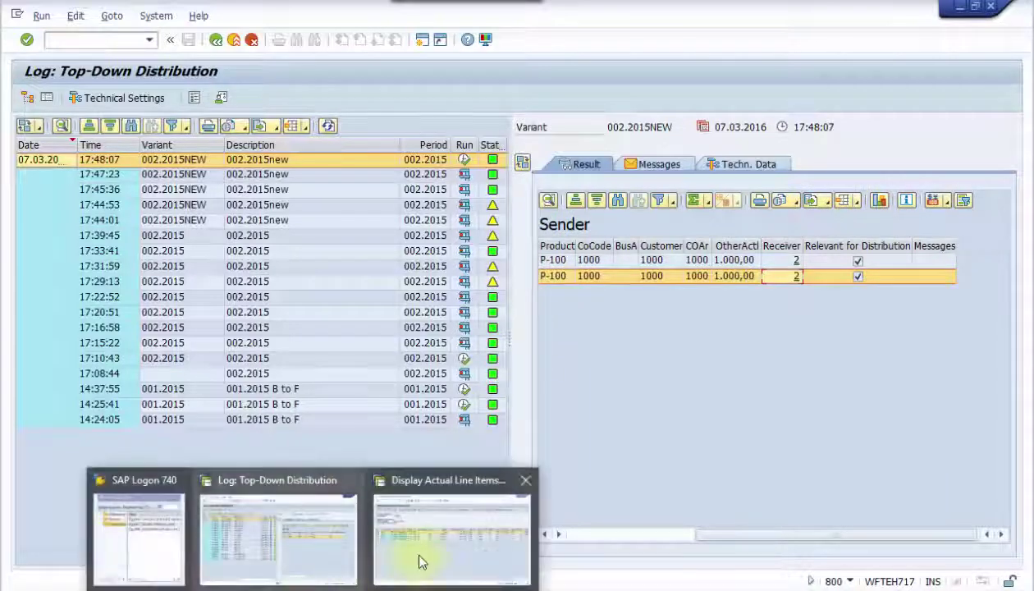
pyautogui.click(416, 554)
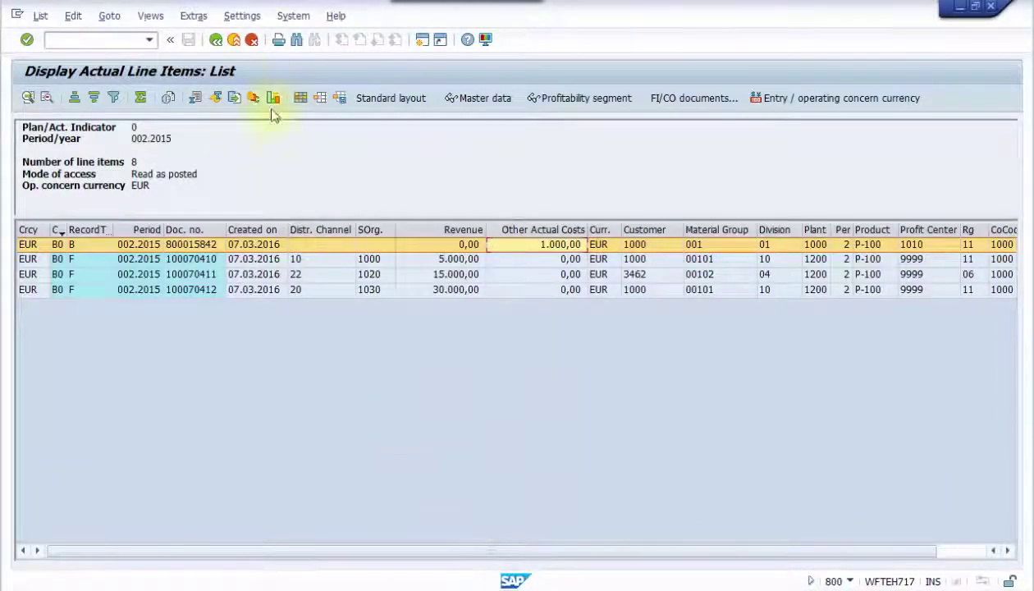
pyautogui.click(216, 39)
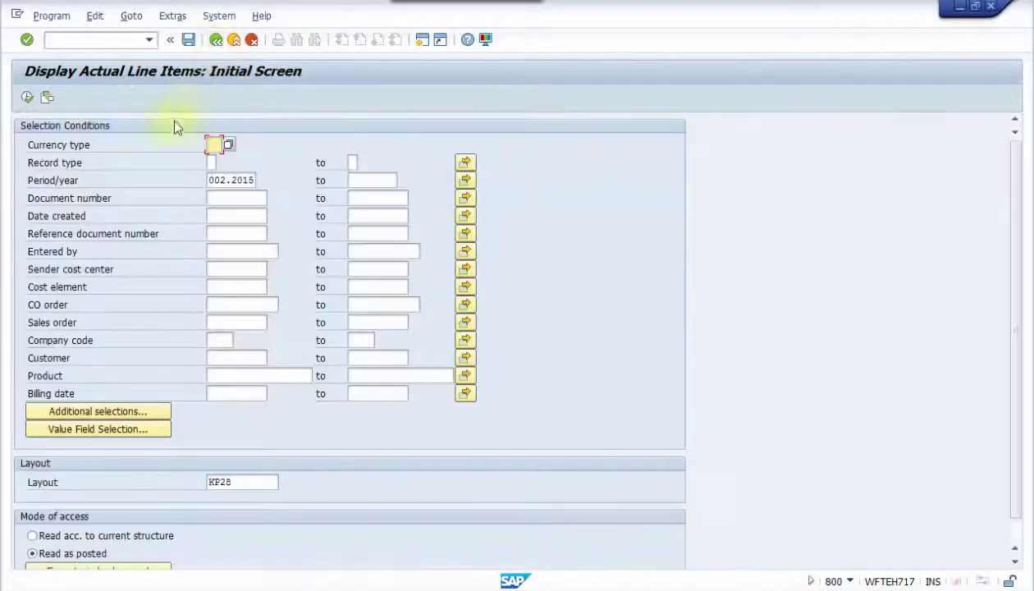
pyautogui.click(27, 97)
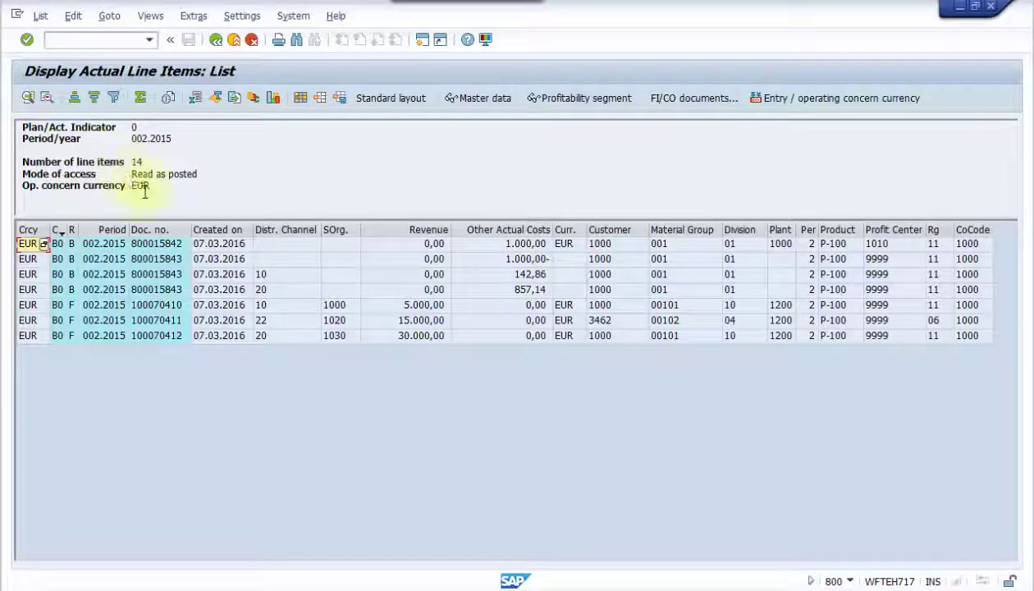
# Step: Compare the Other Actual Costs and distribution channels of the record type B lines in the list
pyautogui.click(525, 246)
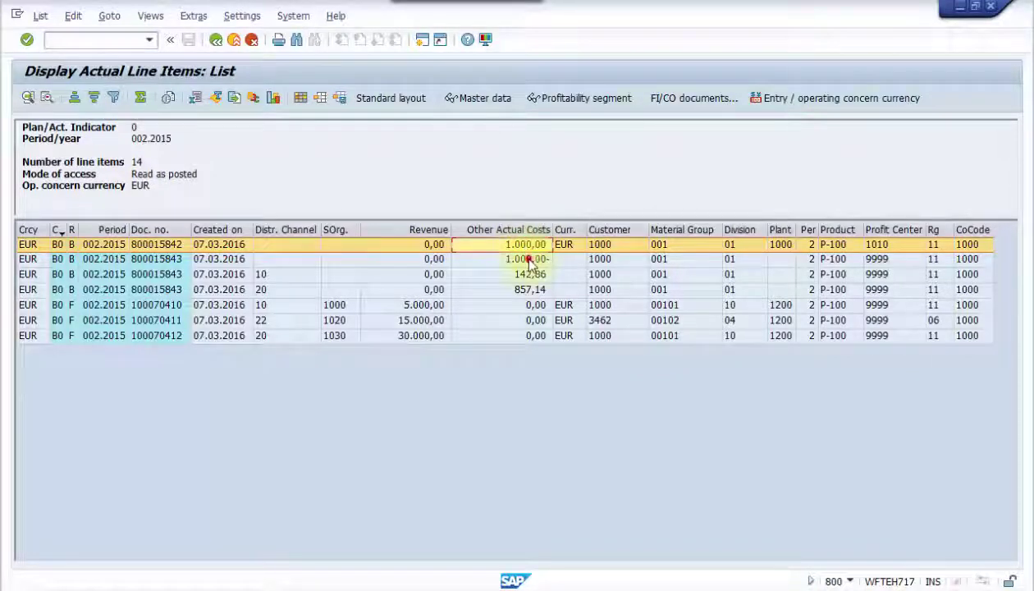
pyautogui.click(529, 260)
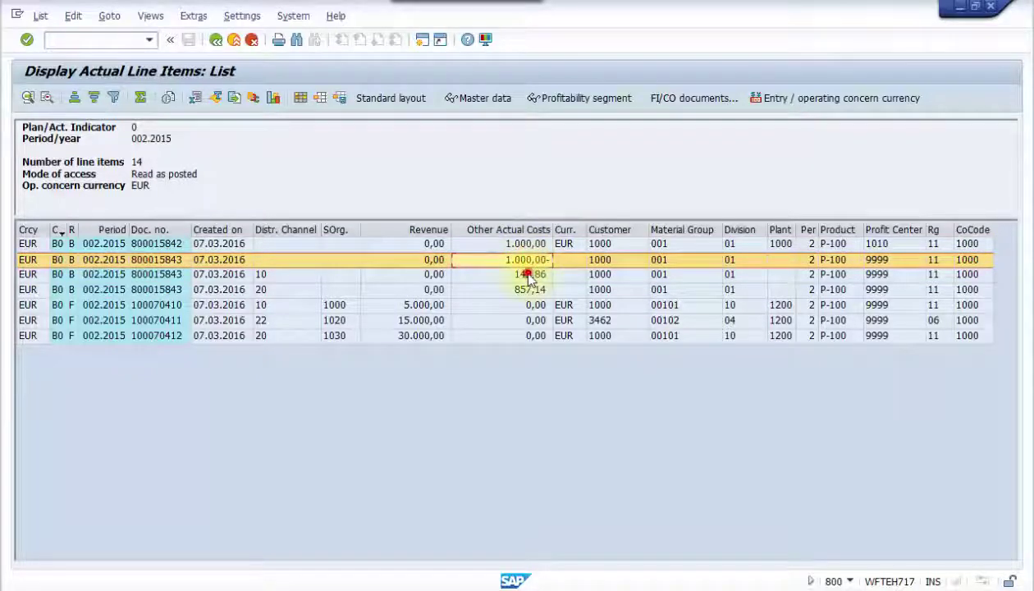
pyautogui.click(528, 275)
pyautogui.click(528, 290)
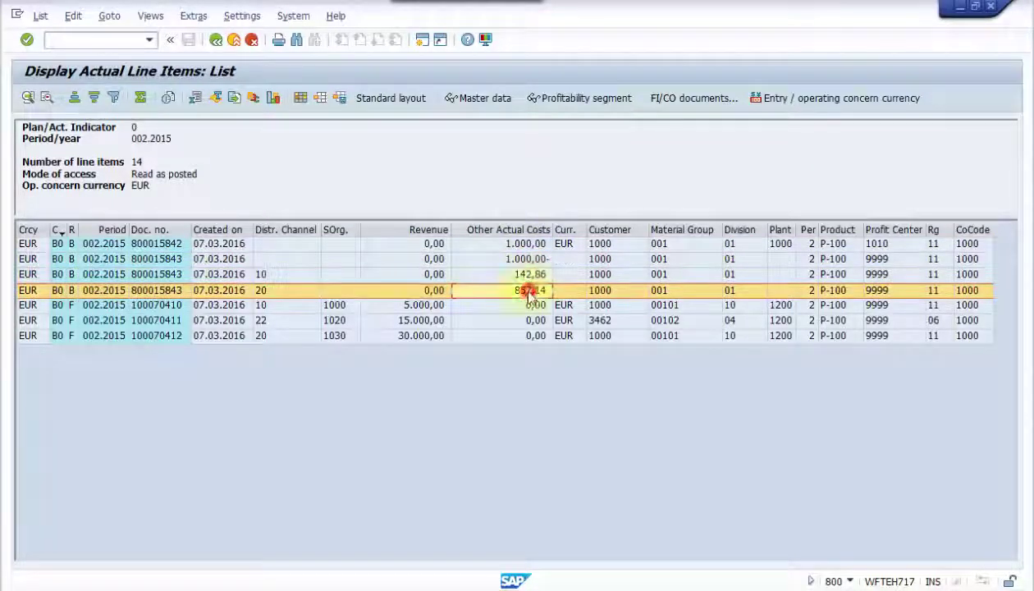
pyautogui.click(263, 275)
pyautogui.click(262, 291)
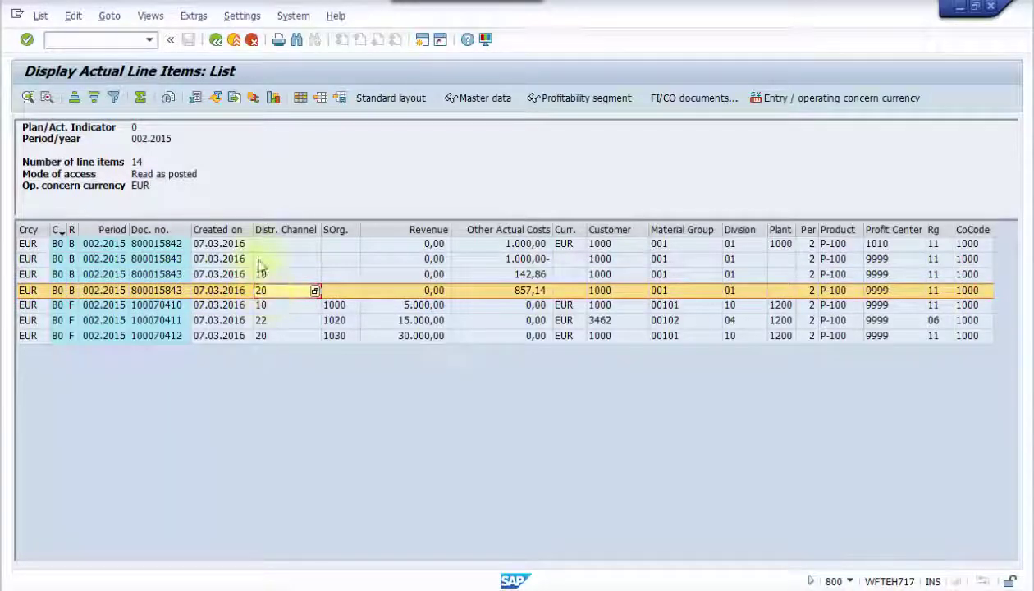
pyautogui.click(261, 275)
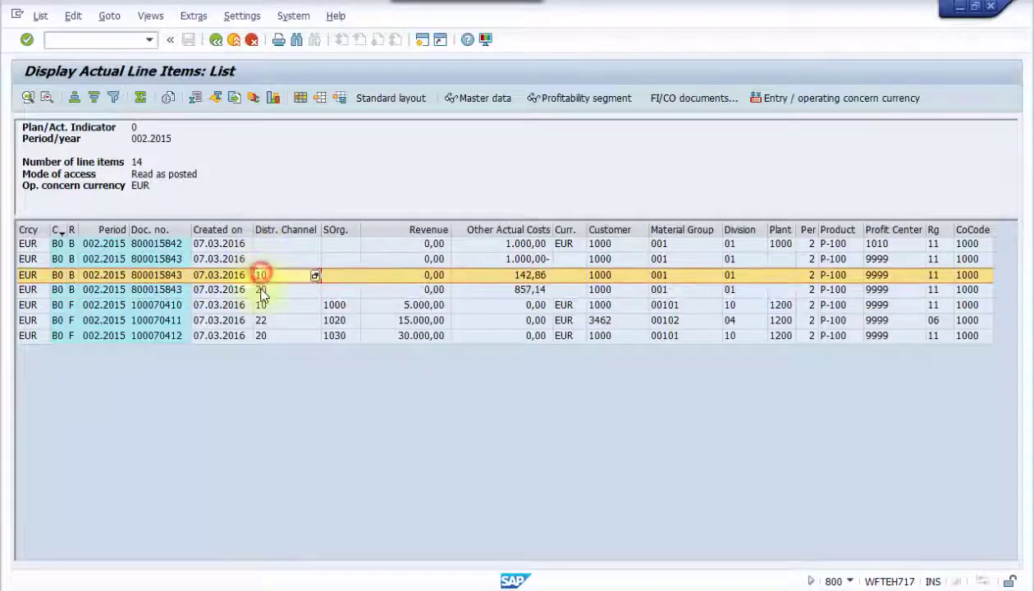
pyautogui.click(260, 291)
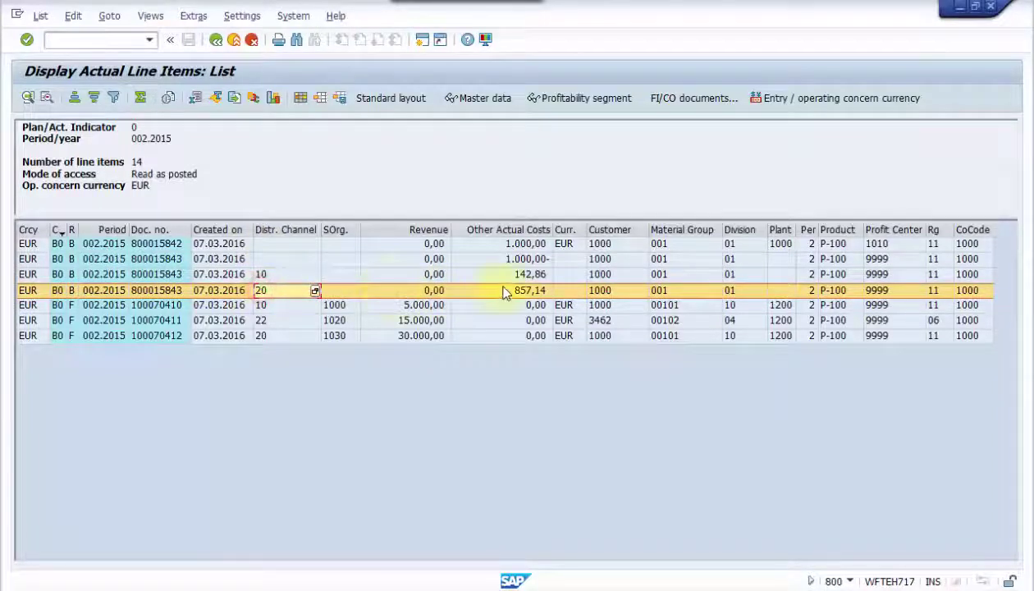
# Step: Open the record type B line item for distribution channel 10 and find Other Actual Costs among its value fields
pyautogui.doubleClick(261, 275)
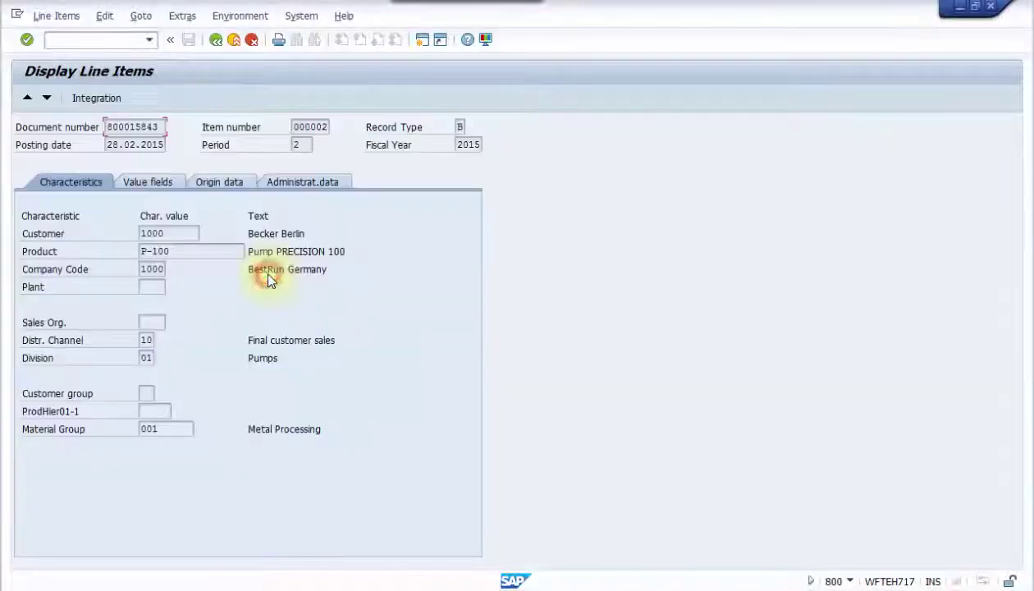
pyautogui.click(148, 183)
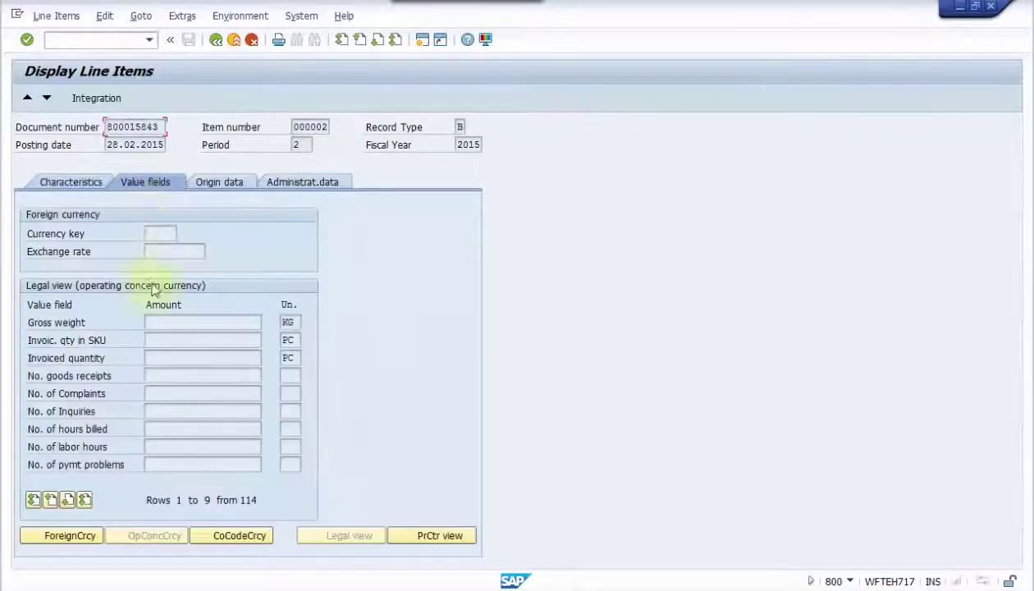
pyautogui.click(68, 500)
pyautogui.click(68, 500)
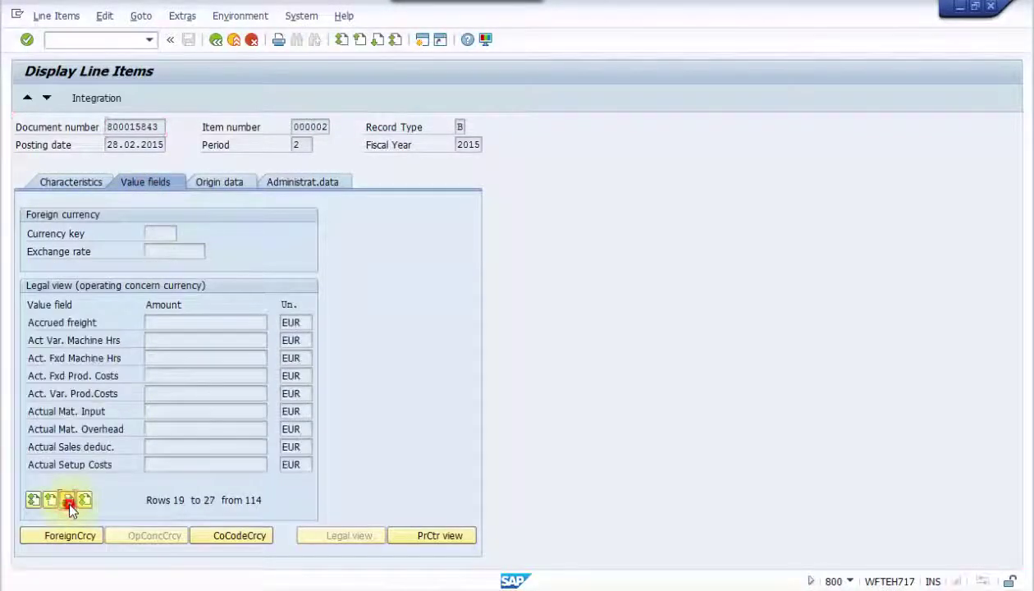
pyautogui.click(68, 500)
pyautogui.click(68, 500)
pyautogui.click(68, 501)
pyautogui.click(68, 501)
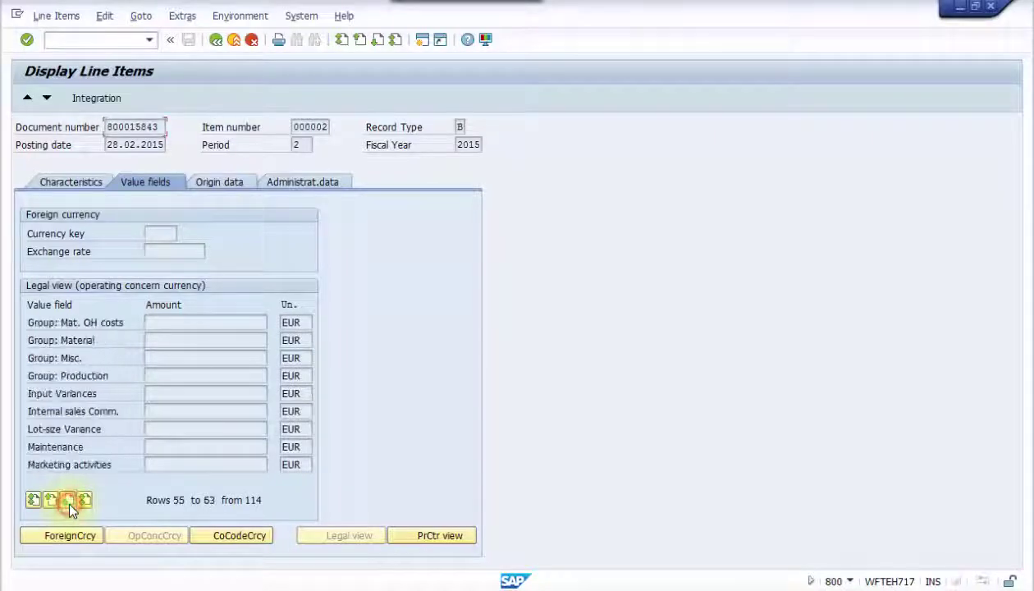
pyautogui.click(68, 501)
pyautogui.moveTo(200, 428); pyautogui.dragTo(273, 428)
# Step: Check the channel 10 item's origin data, reference transaction and characteristics, and return to the line item list
pyautogui.click(234, 183)
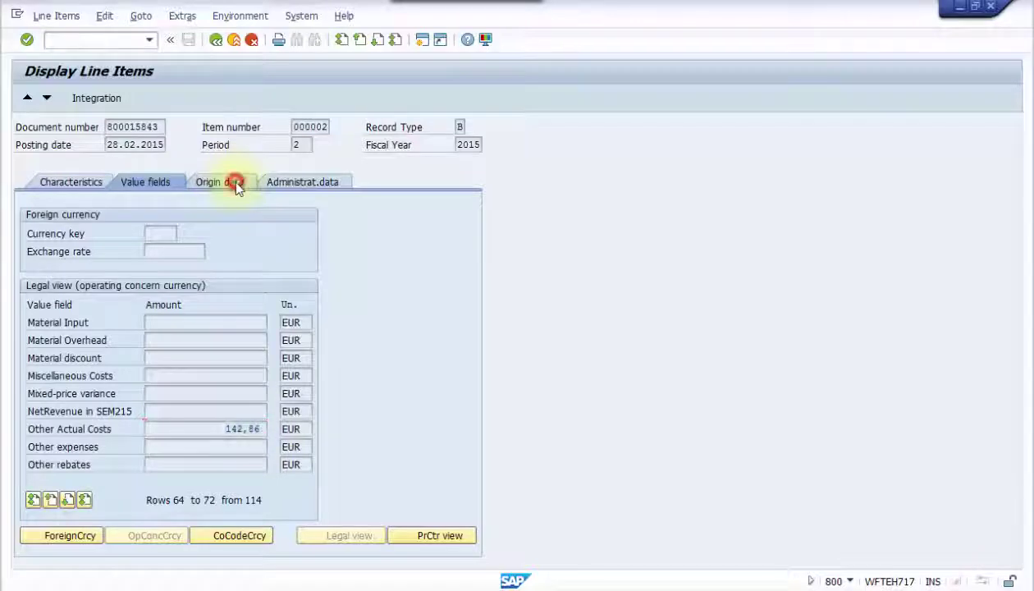
pyautogui.click(292, 187)
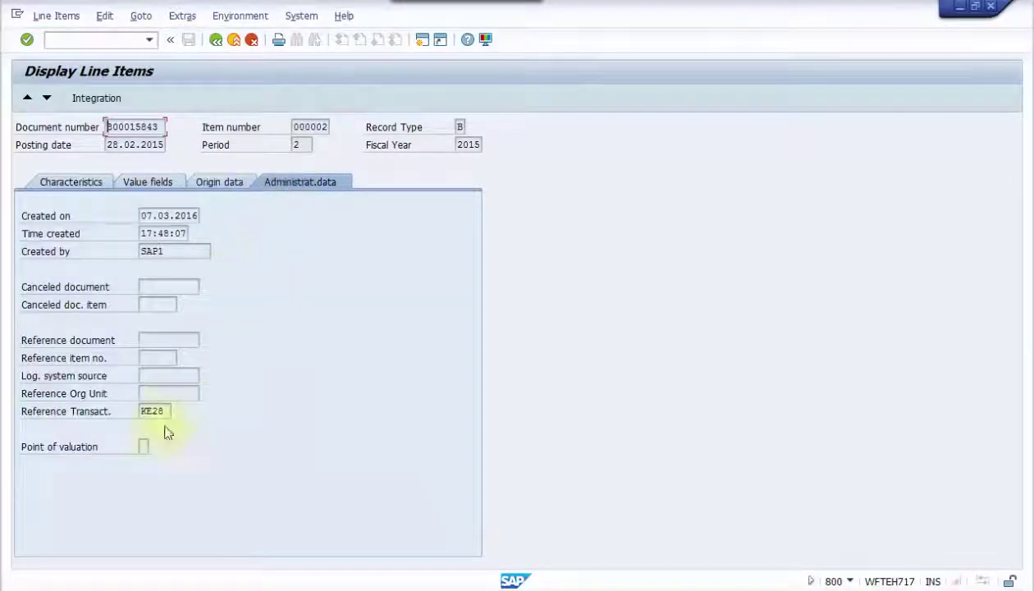
pyautogui.moveTo(166, 411); pyautogui.dragTo(111, 411)
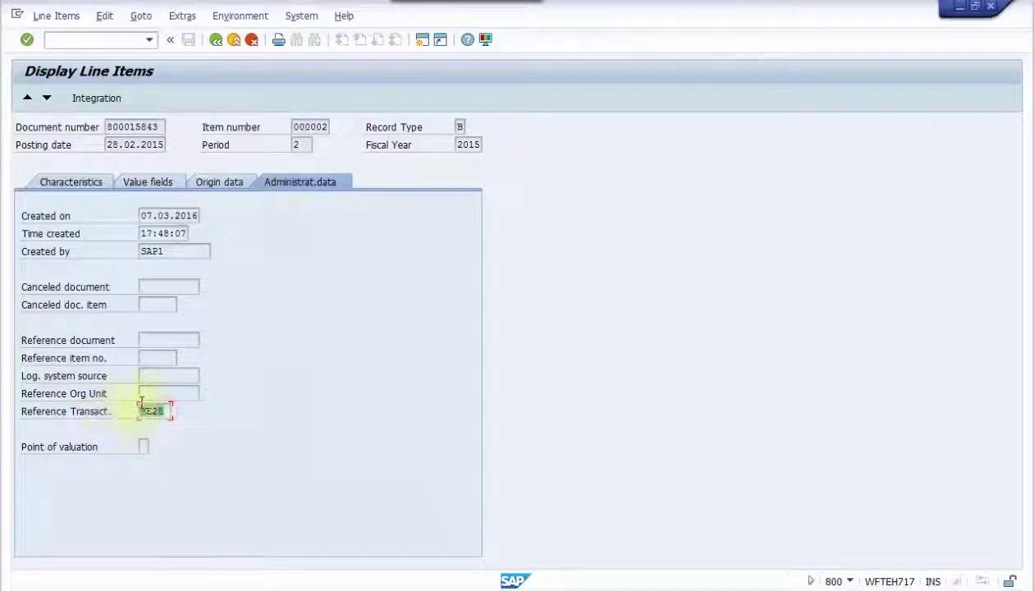
pyautogui.click(92, 183)
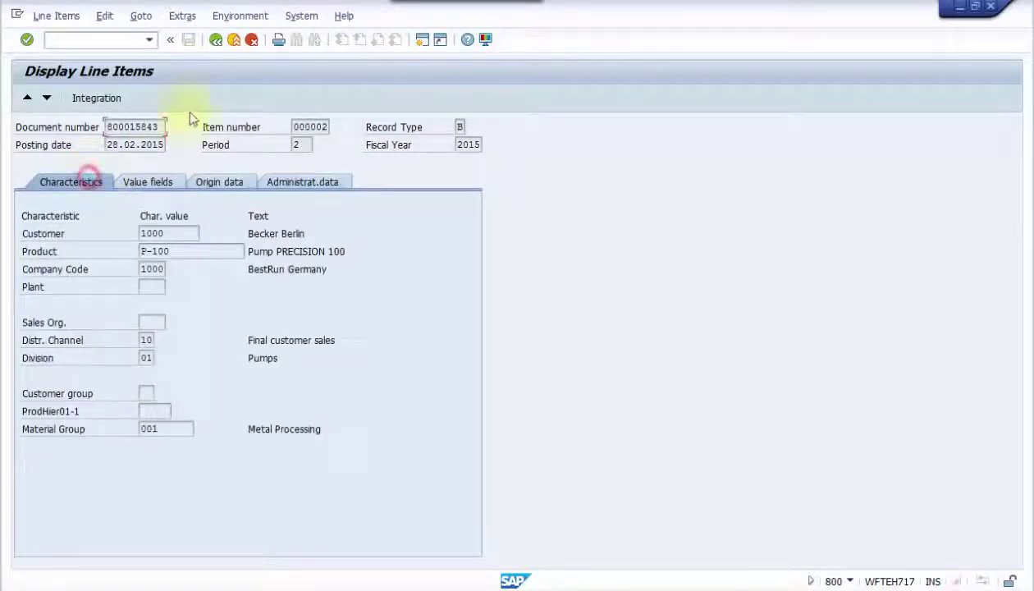
pyautogui.click(215, 41)
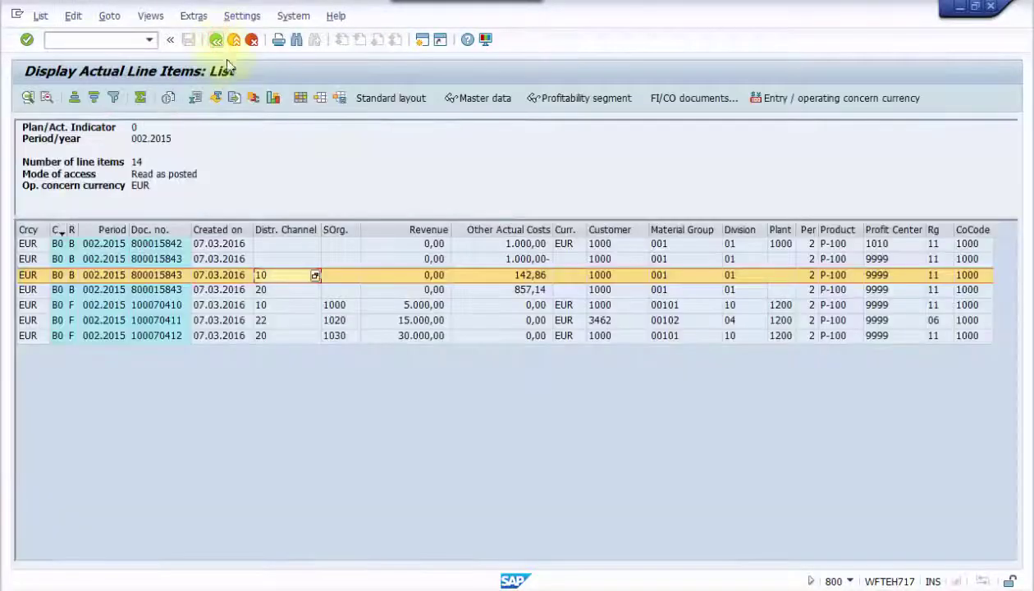
# Step: Open the record type B line item for distribution channel 20 and find Other Actual Costs among its value fields
pyautogui.doubleClick(273, 289)
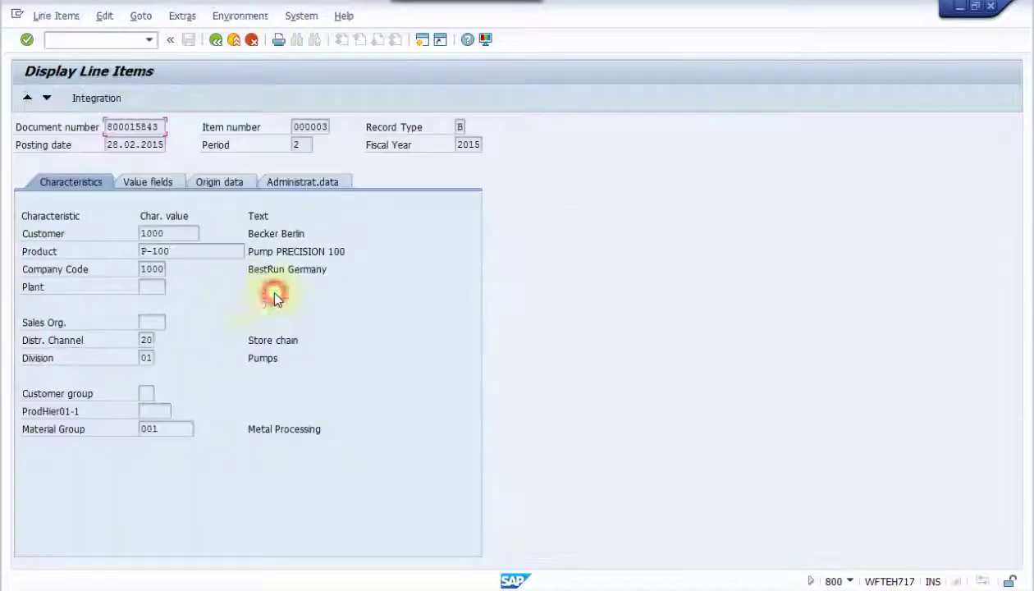
pyautogui.click(136, 182)
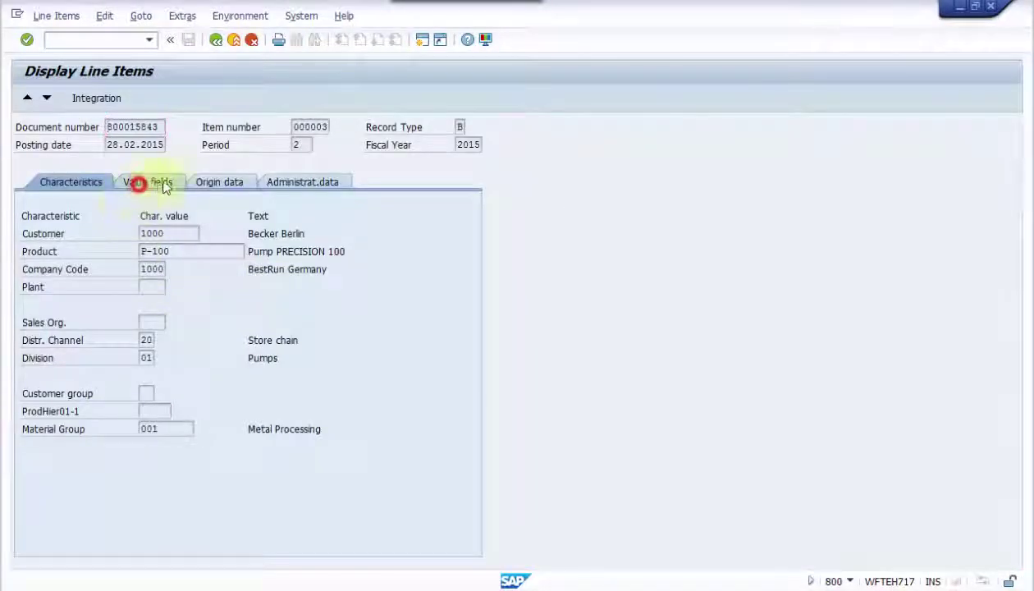
pyautogui.click(68, 498)
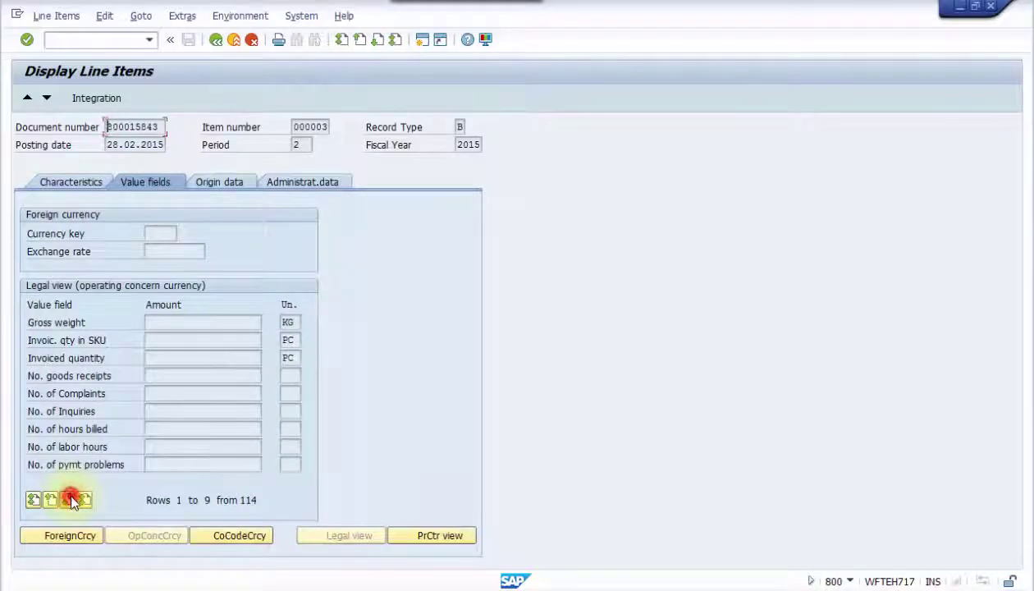
pyautogui.click(68, 498)
pyautogui.click(70, 500)
pyautogui.click(70, 499)
pyautogui.click(70, 500)
pyautogui.click(70, 500)
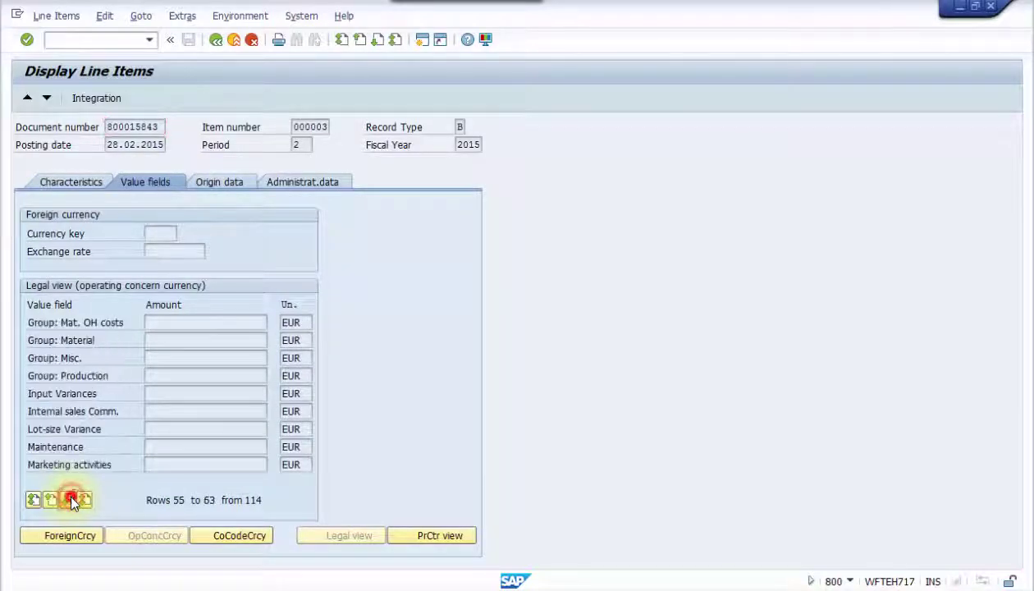
pyautogui.click(69, 500)
pyautogui.doubleClick(215, 429)
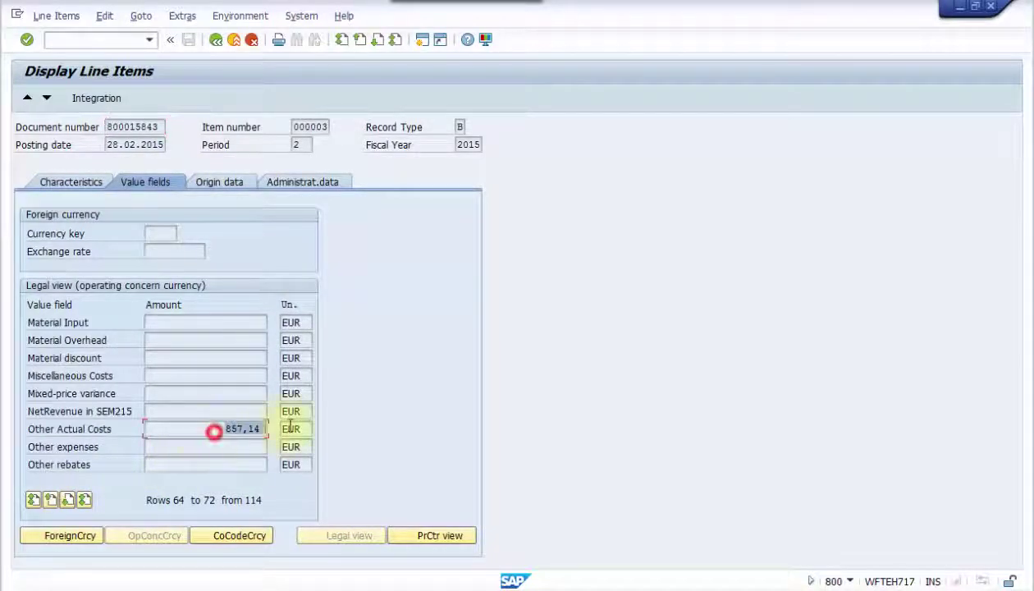
# Step: Check the channel 20 item's origin data and reference transaction, and return to the line item list
pyautogui.click(232, 183)
pyautogui.click(291, 181)
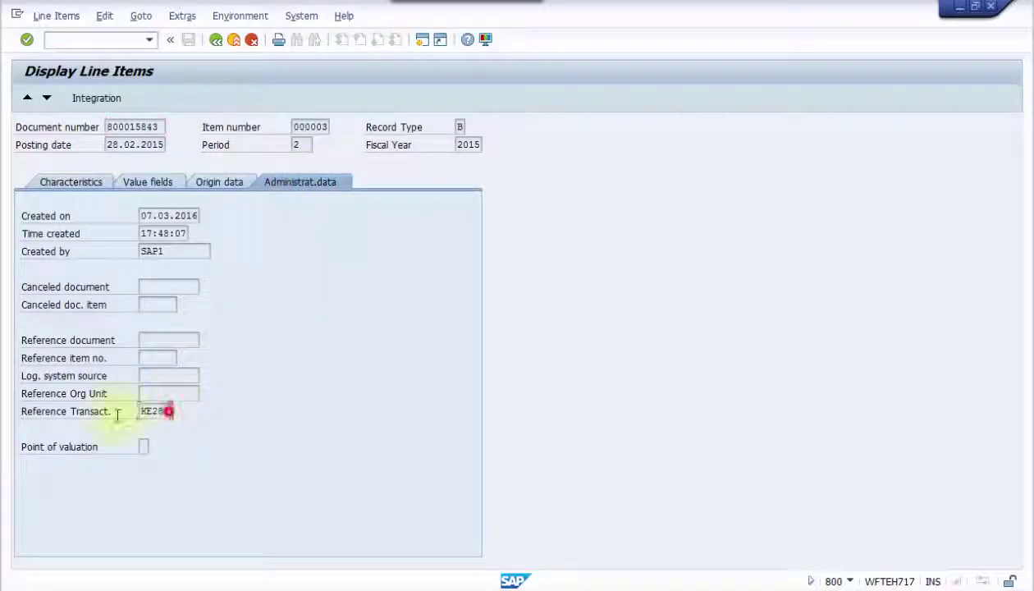
pyautogui.doubleClick(166, 411)
pyautogui.click(217, 41)
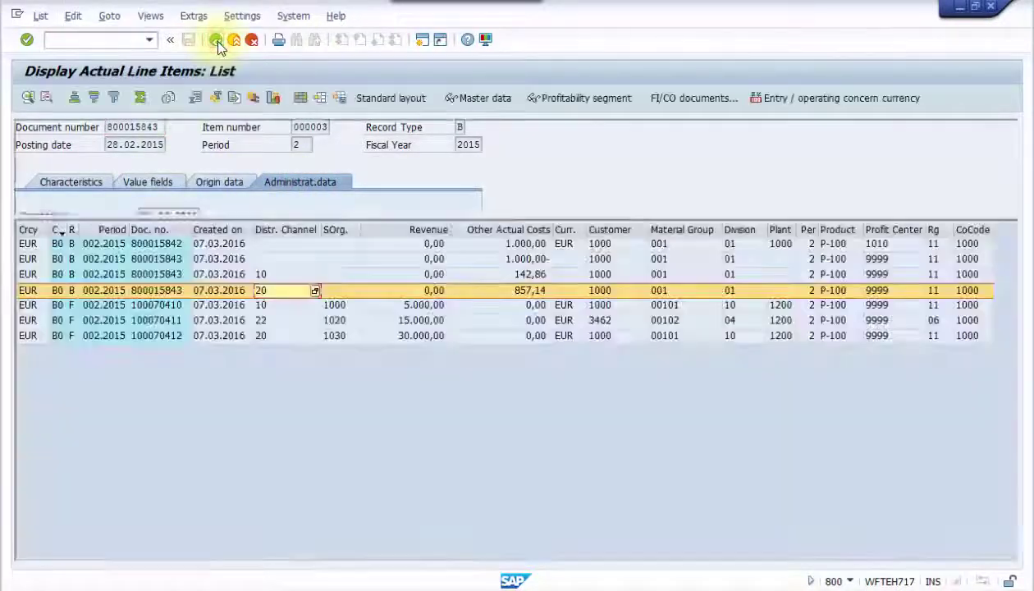
# Step: Open the line item with negative Other Actual Costs and check its reference transaction and characteristics
pyautogui.doubleClick(505, 260)
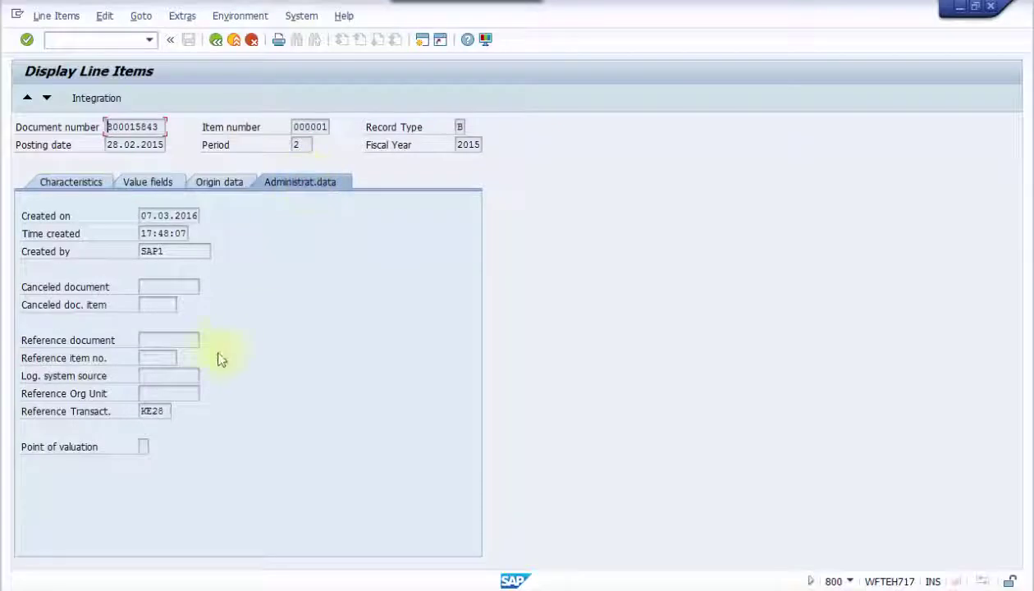
pyautogui.doubleClick(154, 411)
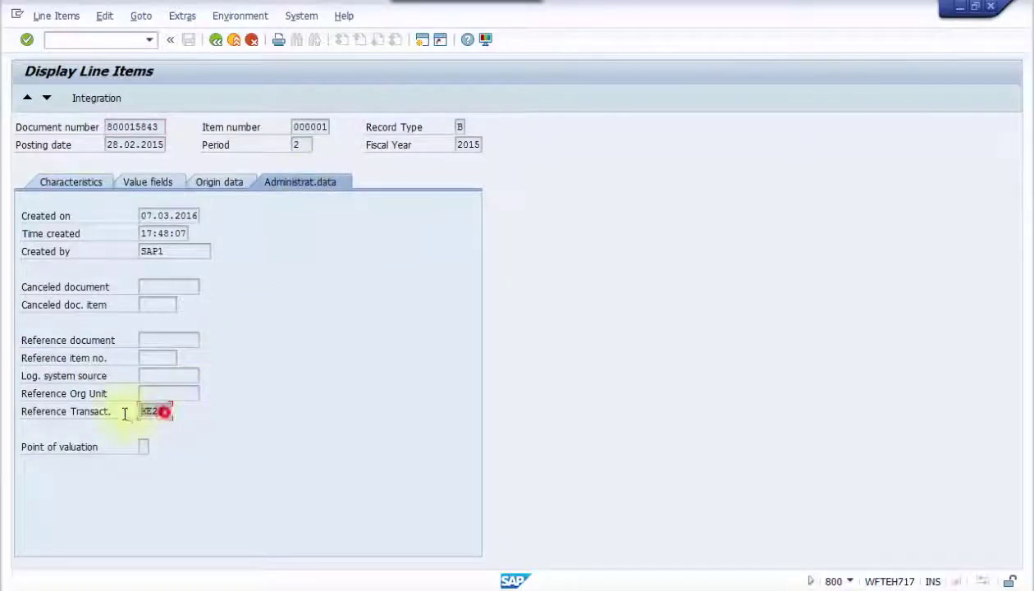
pyautogui.click(86, 186)
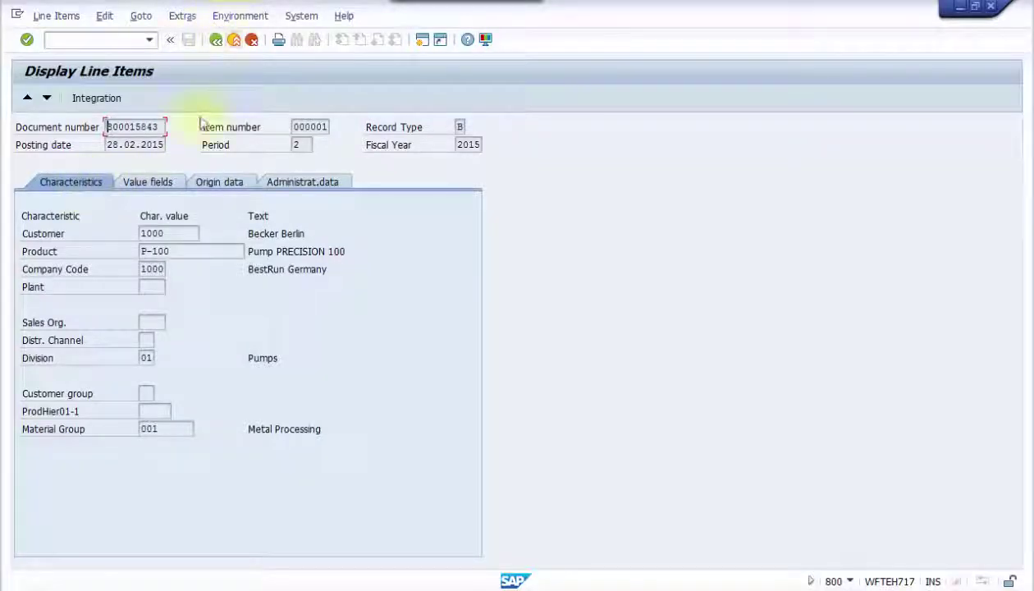
# Step: Find Other Actual Costs among the negative line item's value fields and return to the list
pyautogui.click(172, 179)
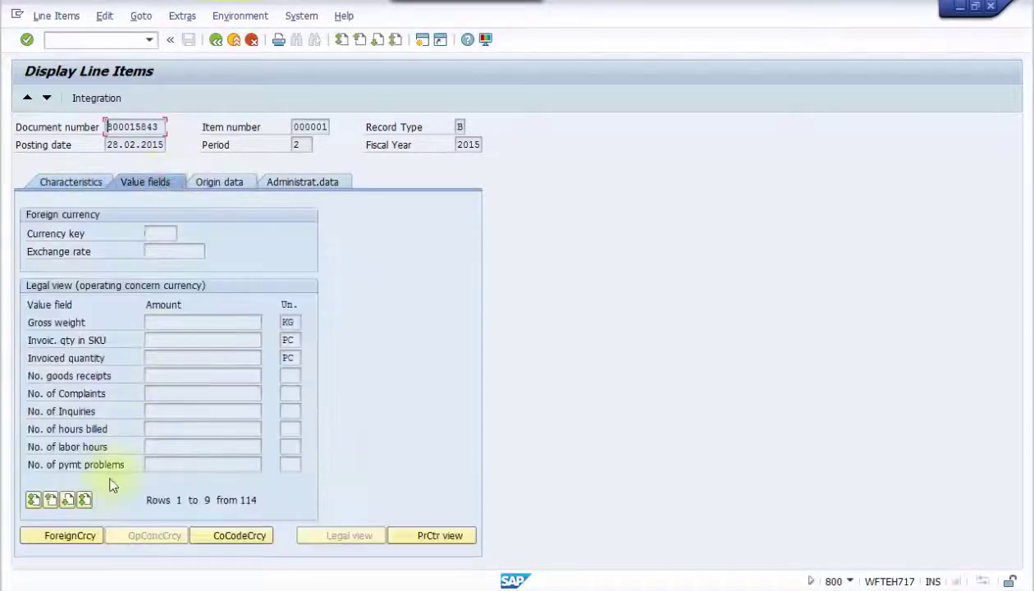
pyautogui.click(68, 499)
pyautogui.click(70, 499)
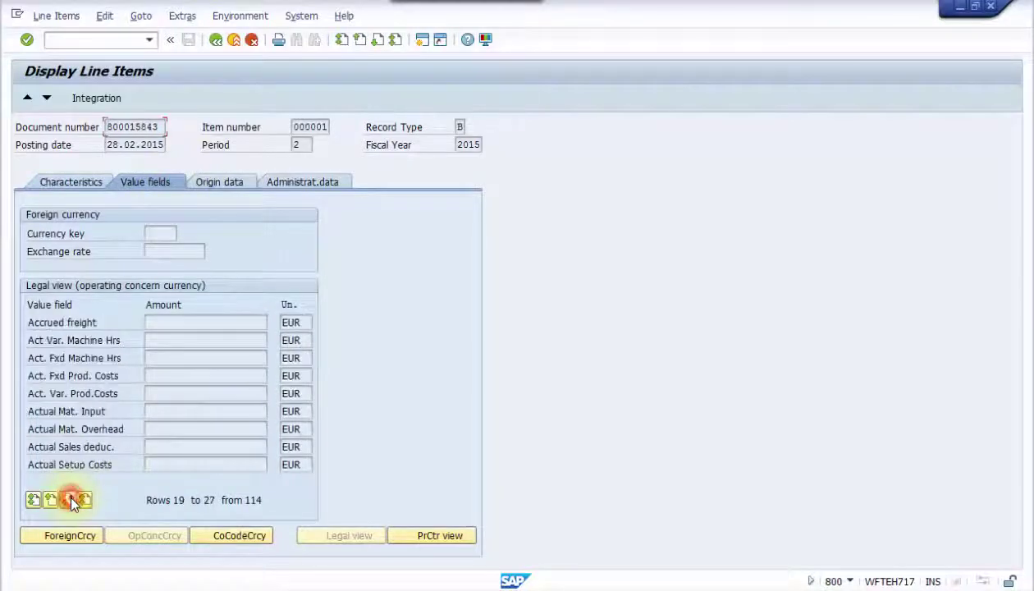
pyautogui.click(70, 499)
pyautogui.click(70, 499)
pyautogui.click(69, 499)
pyautogui.click(70, 499)
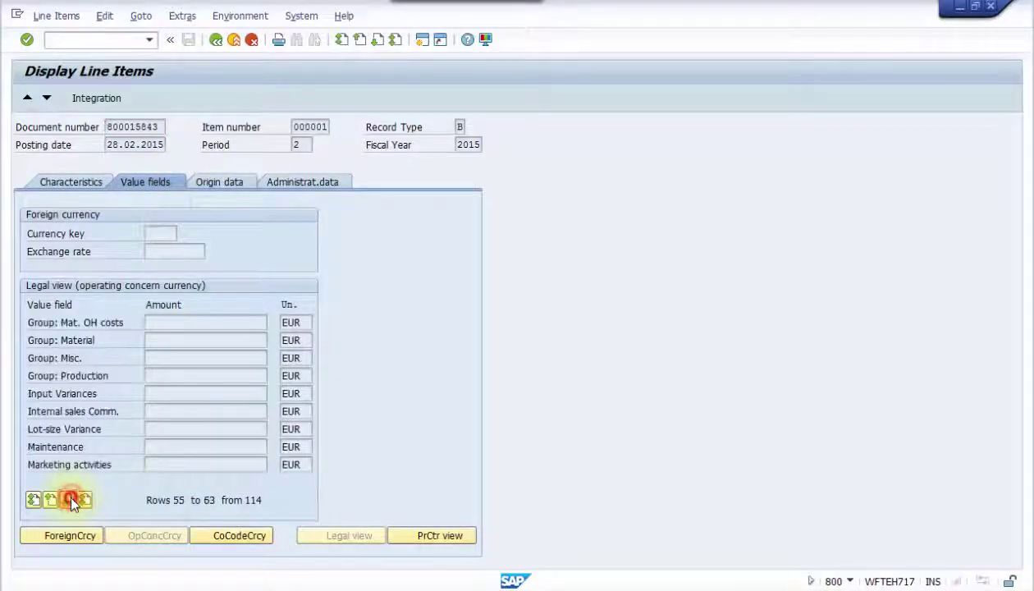
pyautogui.click(69, 499)
pyautogui.doubleClick(196, 434)
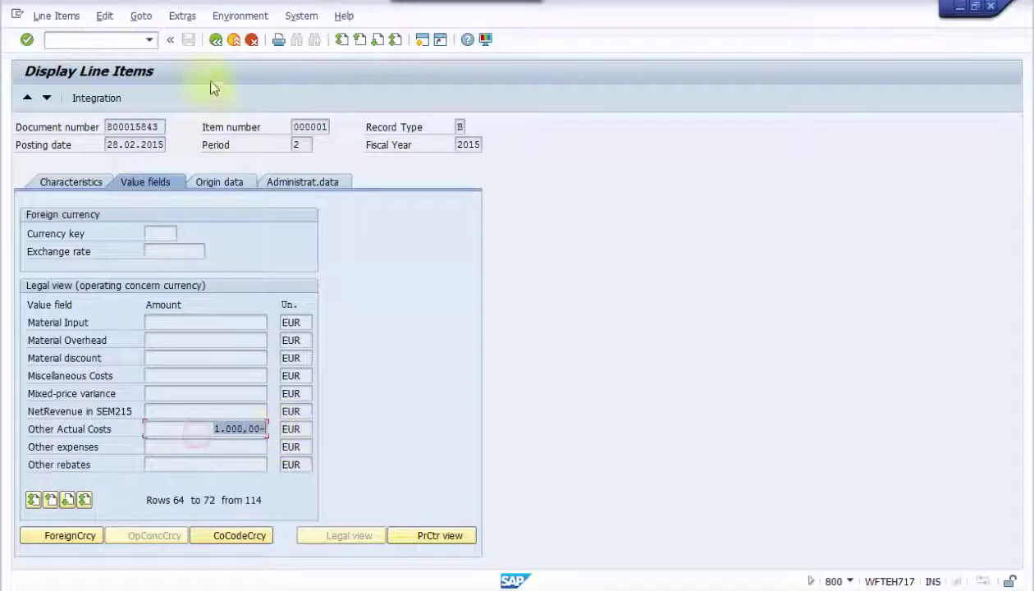
pyautogui.click(217, 41)
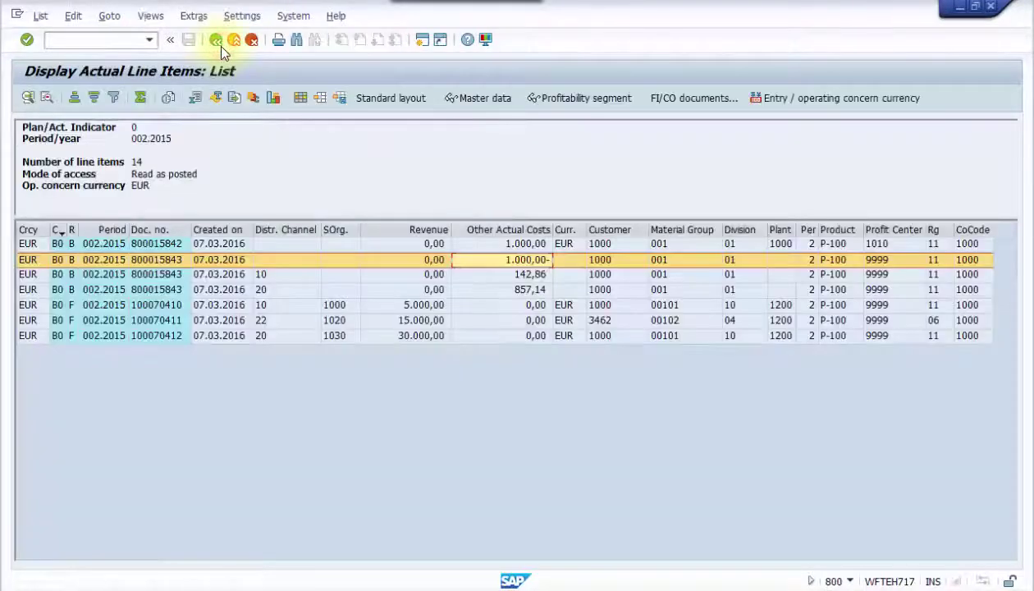